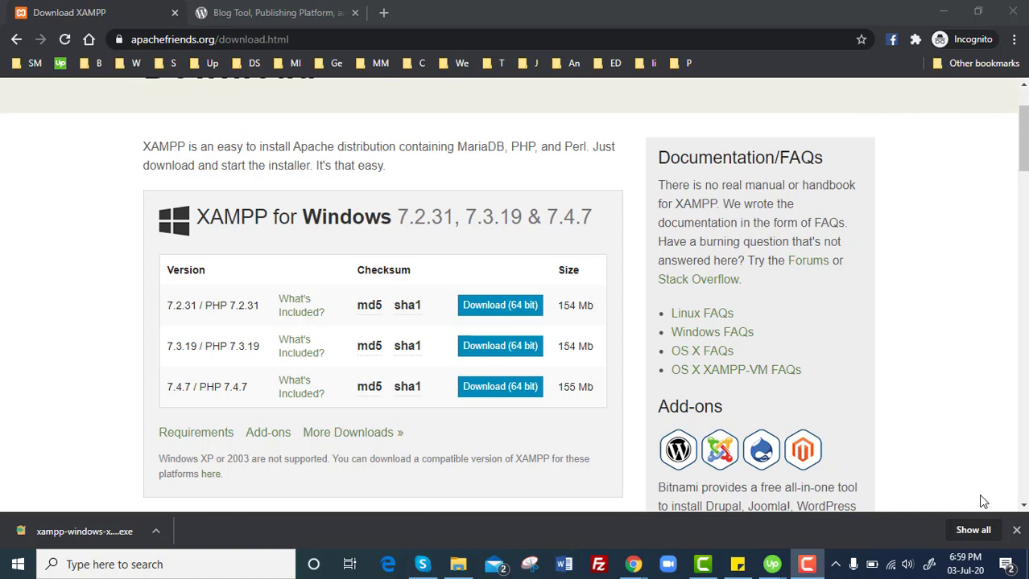
Scroll through the XAMPP for Windows download page, then switch to the WordPress.org tab.
{"action": "scroll", "coordinate": [1024, 177], "scroll_direction": "down", "scroll_amount": 1}
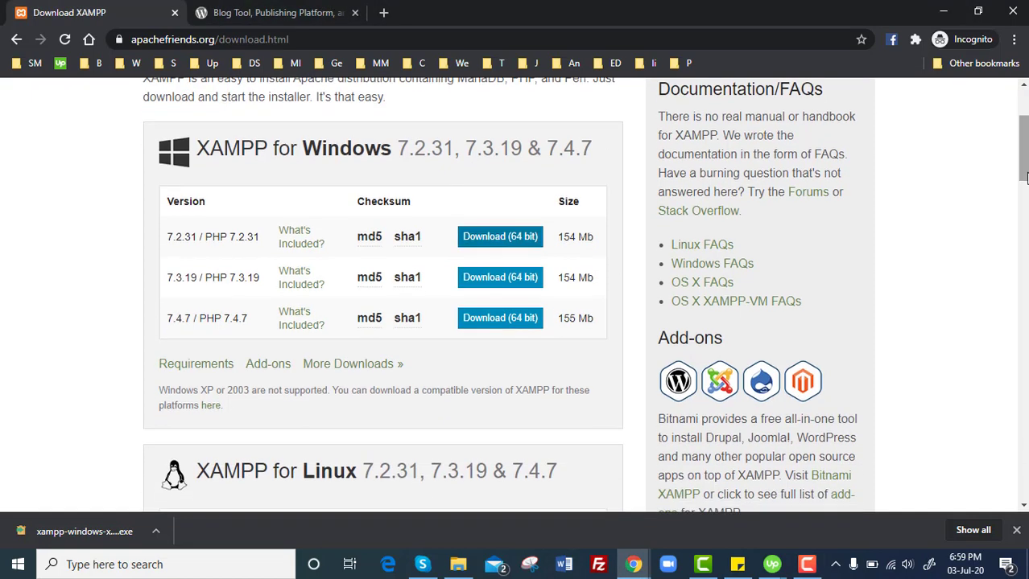
{"action": "scroll", "coordinate": [1023, 177], "scroll_direction": "down", "scroll_amount": 6}
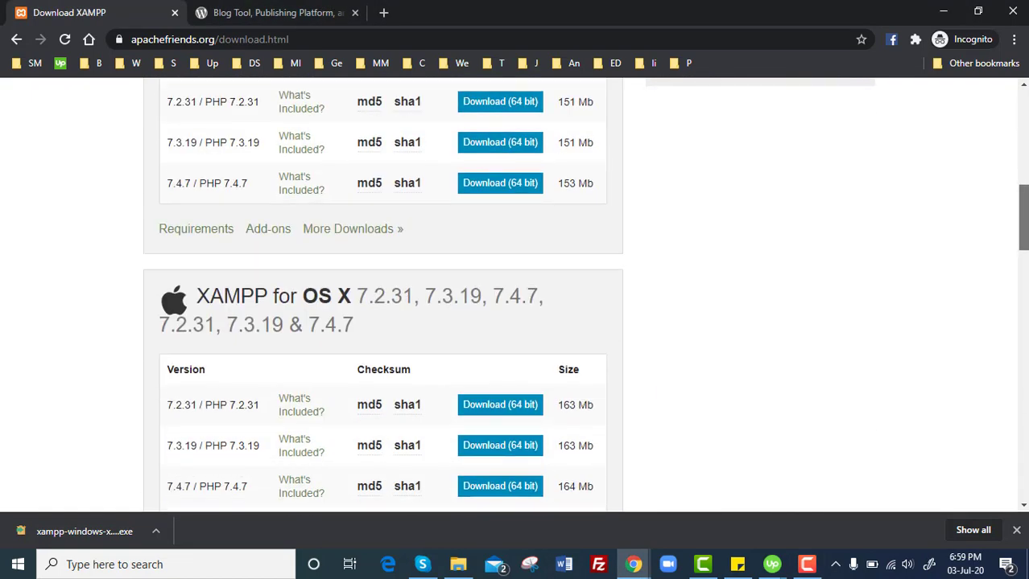
{"action": "scroll", "coordinate": [1024, 175], "scroll_direction": "up", "scroll_amount": 7}
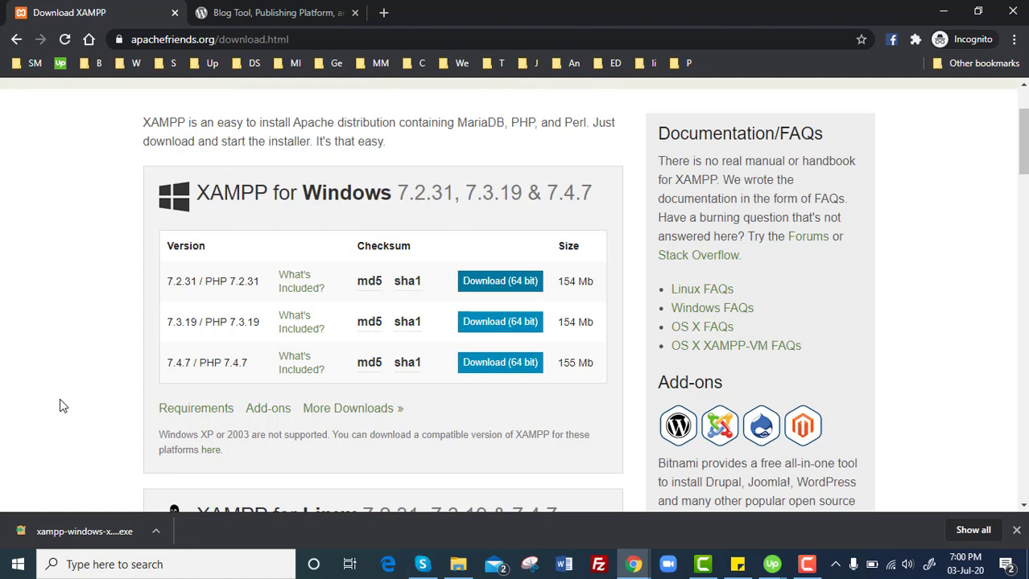
{"action": "left_click", "coordinate": [264, 12]}
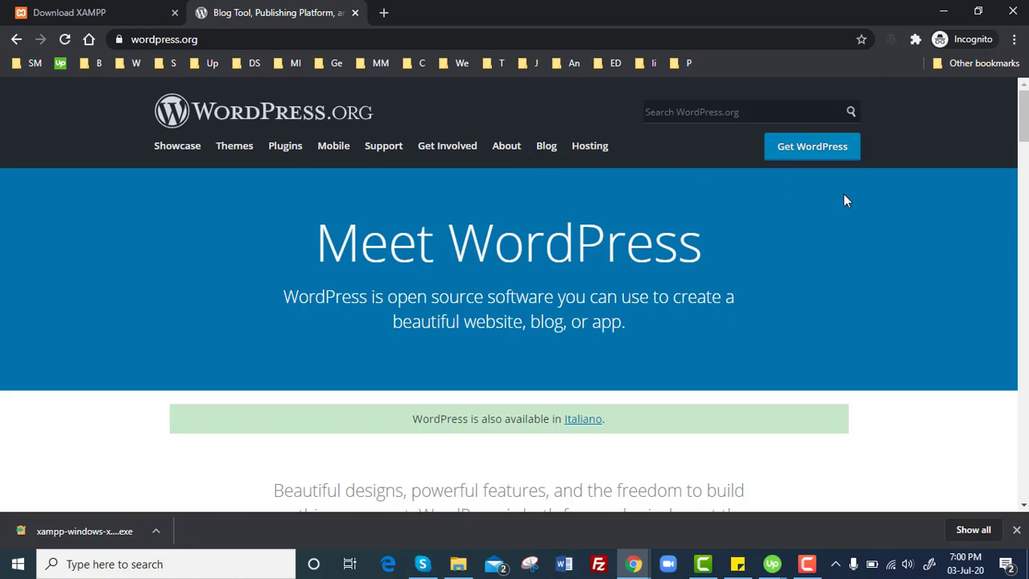
Go to the Get WordPress page and scroll to the WordPress 5.4.2 download button.
{"action": "left_click", "coordinate": [825, 160]}
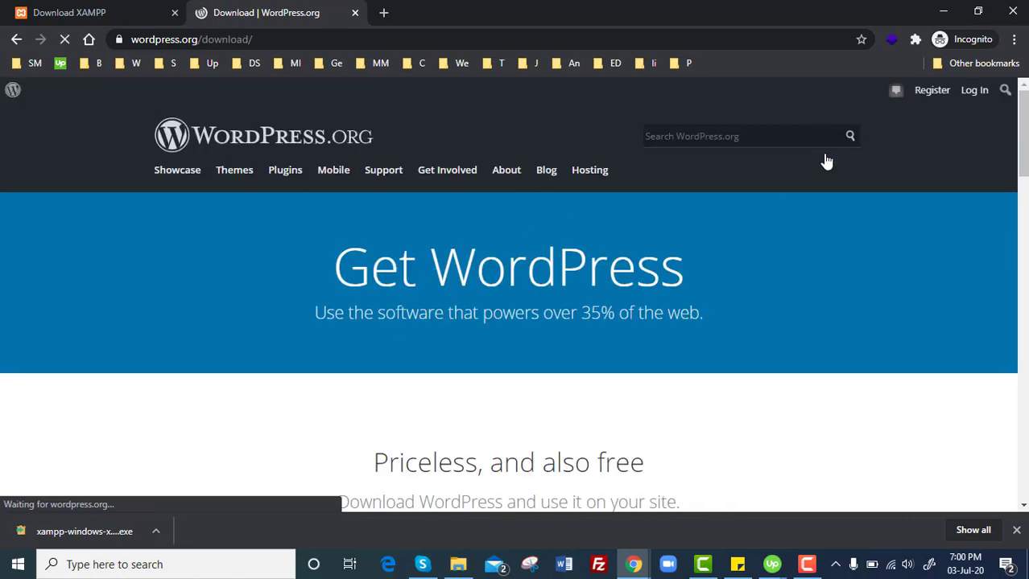
{"action": "scroll", "coordinate": [804, 177], "scroll_direction": "down", "scroll_amount": 4}
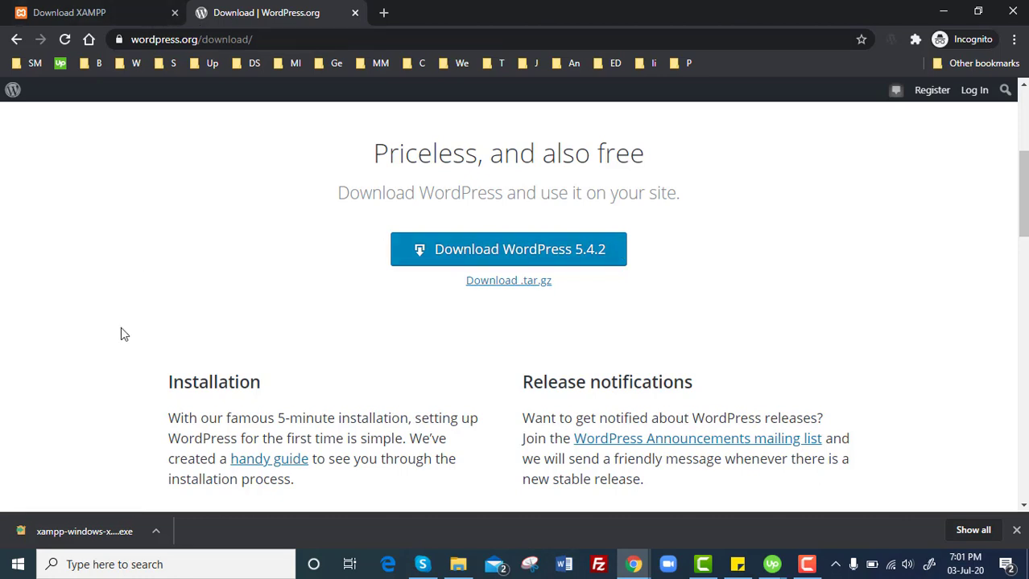
Launch the downloaded XAMPP installer, clear the UAC warning and welcome page, keeping all components.
{"action": "left_click", "coordinate": [89, 531]}
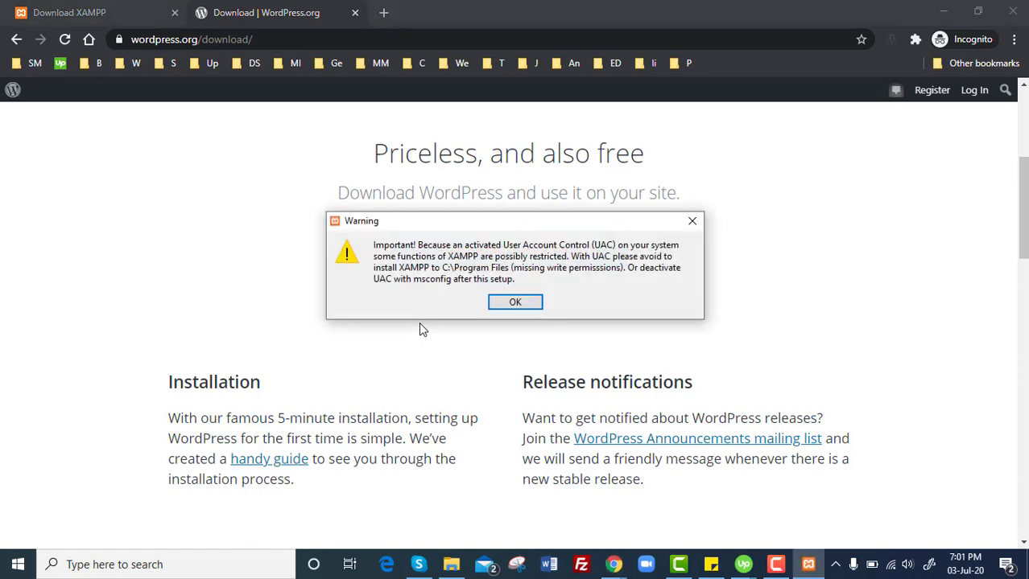
{"action": "left_click", "coordinate": [519, 302]}
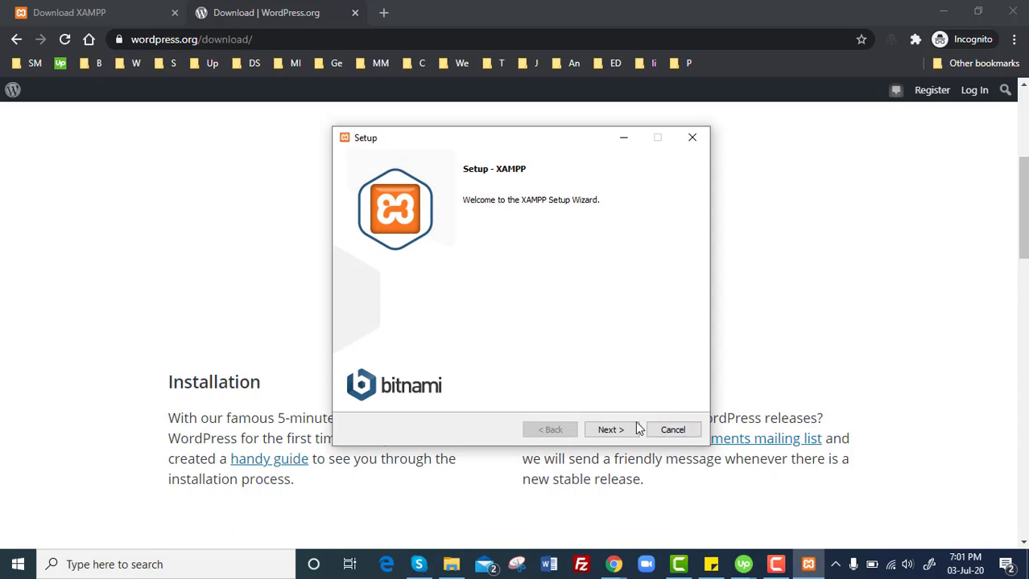
{"action": "left_click", "coordinate": [611, 430]}
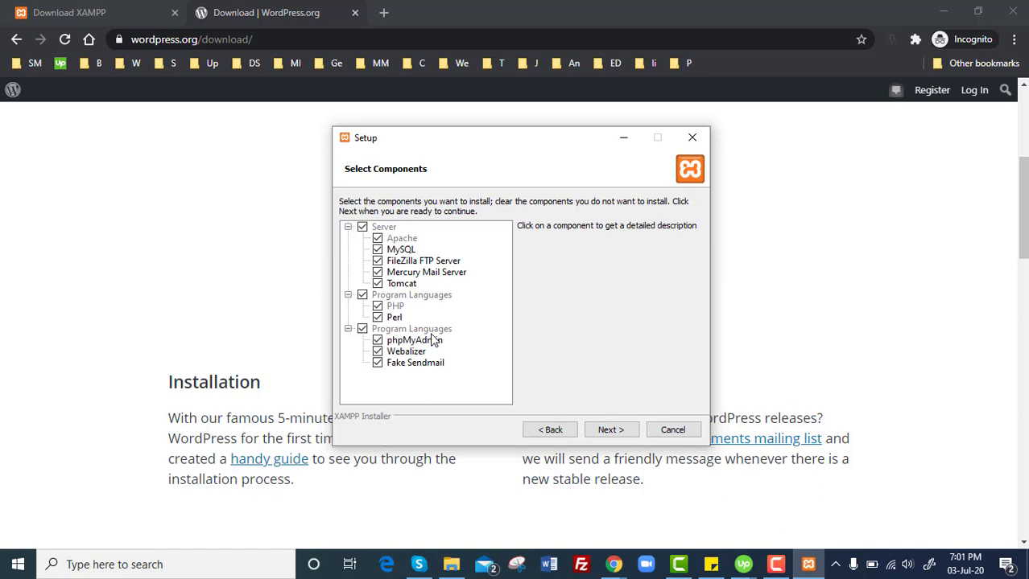
{"action": "left_click", "coordinate": [609, 431]}
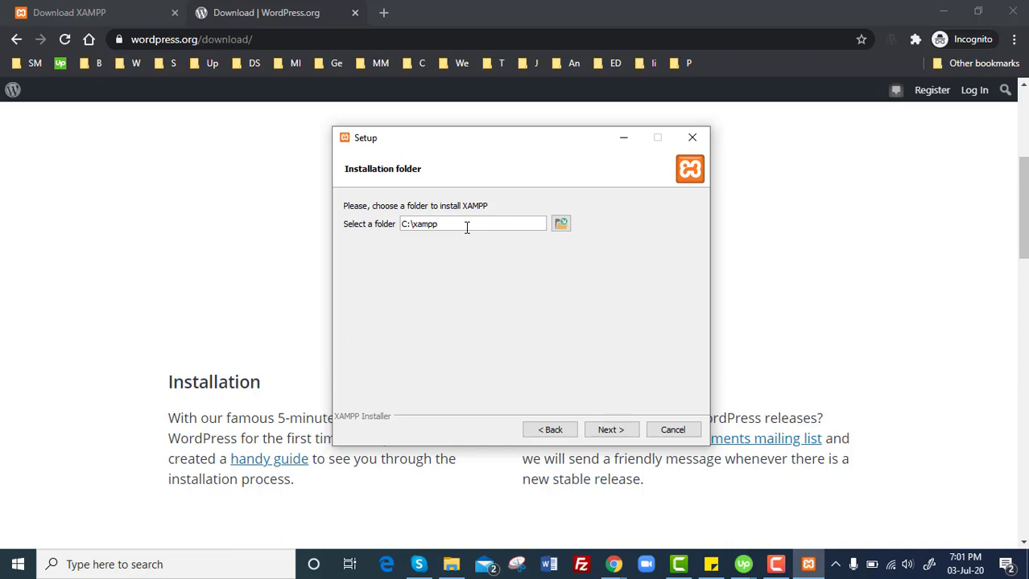
Browse to the E:\wp101 folder as the installation location.
{"action": "left_click", "coordinate": [561, 223]}
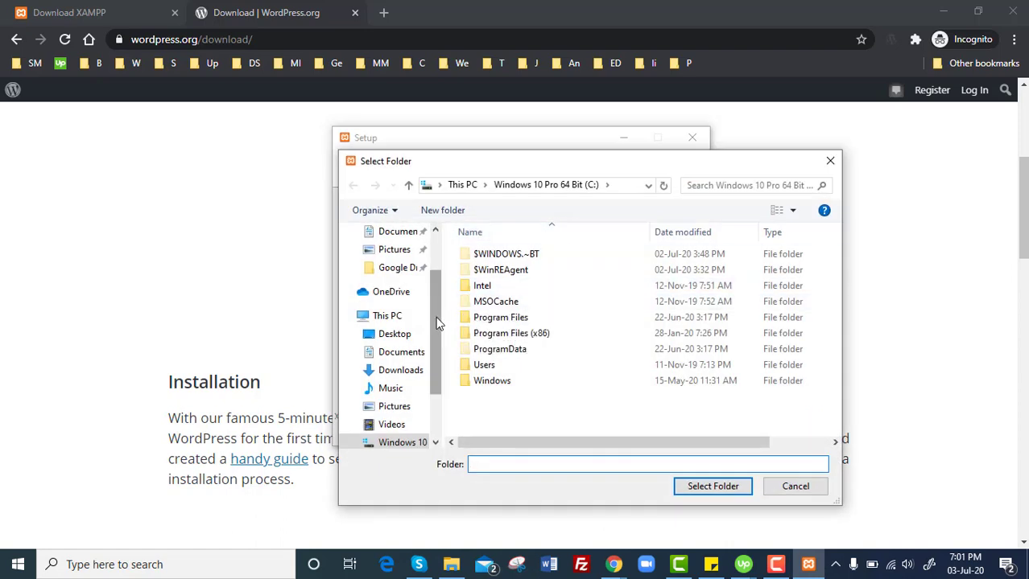
{"action": "scroll", "coordinate": [437, 348], "scroll_direction": "down", "scroll_amount": 1}
{"action": "scroll", "coordinate": [437, 347], "scroll_direction": "down", "scroll_amount": 1}
{"action": "left_click", "coordinate": [398, 400]}
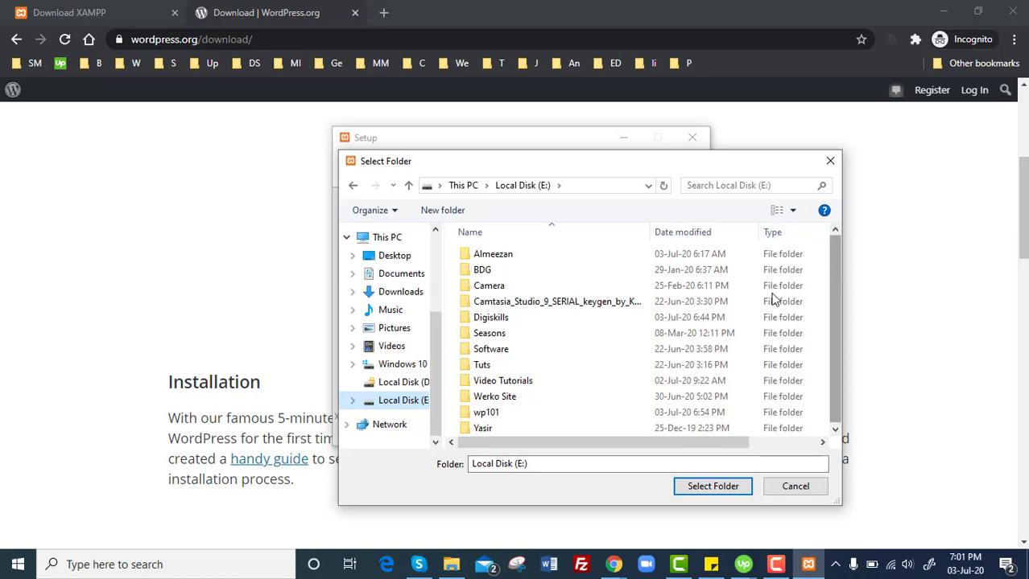
{"action": "double_click", "coordinate": [518, 411]}
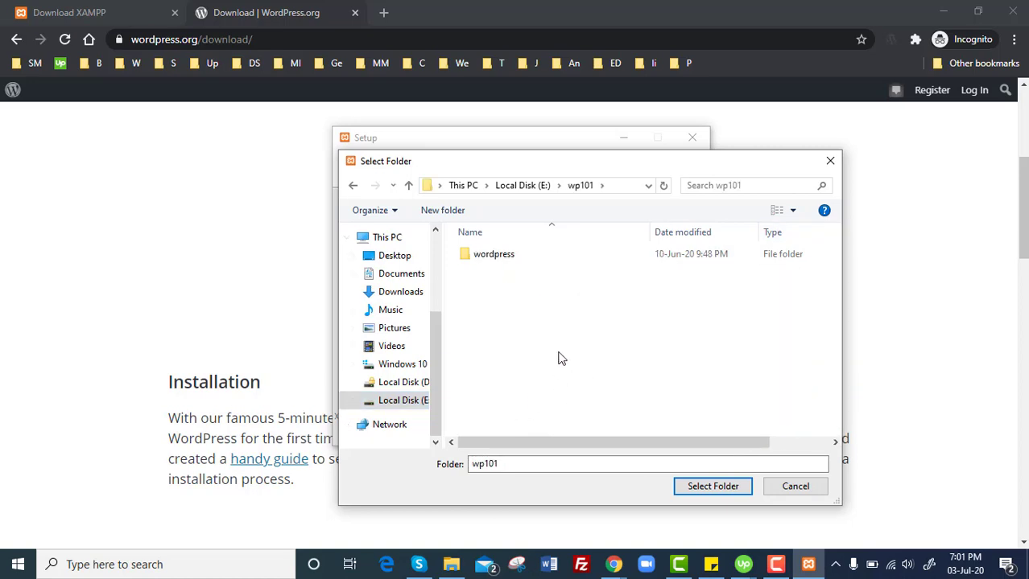
{"action": "left_click", "coordinate": [695, 485]}
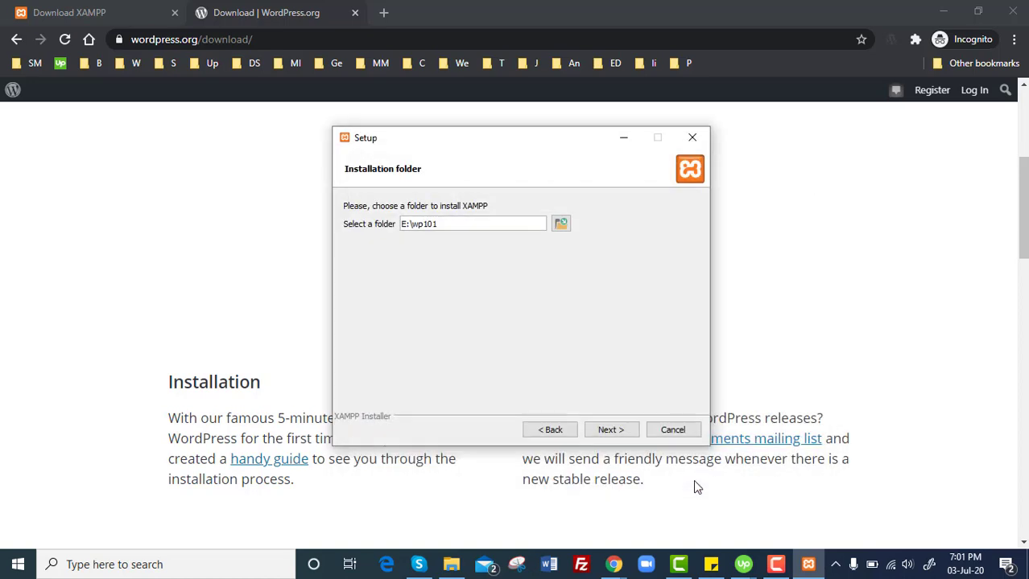
Dismiss the folder-not-empty warning and edit the install path to E:\wp.
{"action": "left_click", "coordinate": [617, 430]}
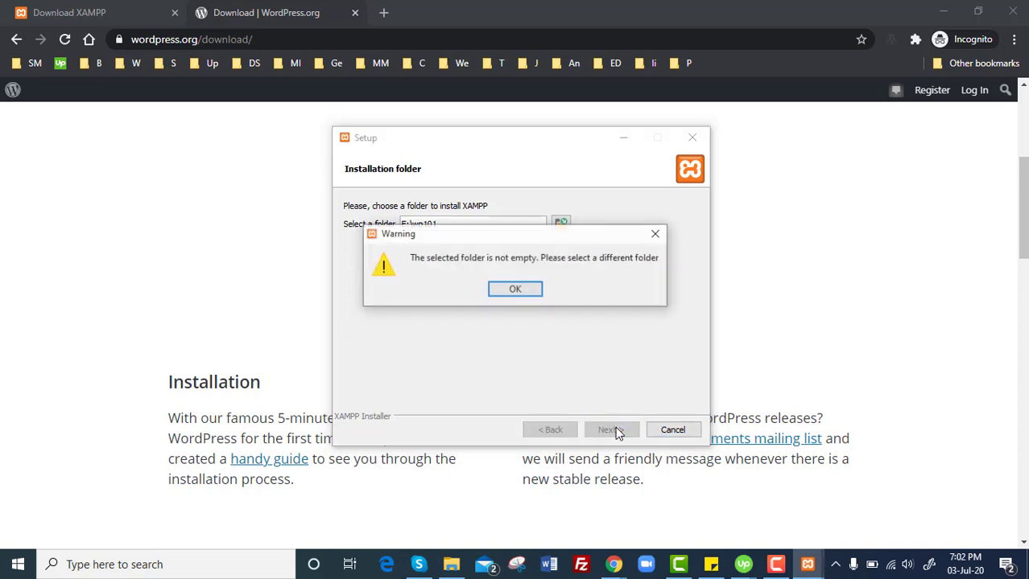
{"action": "left_click", "coordinate": [526, 296]}
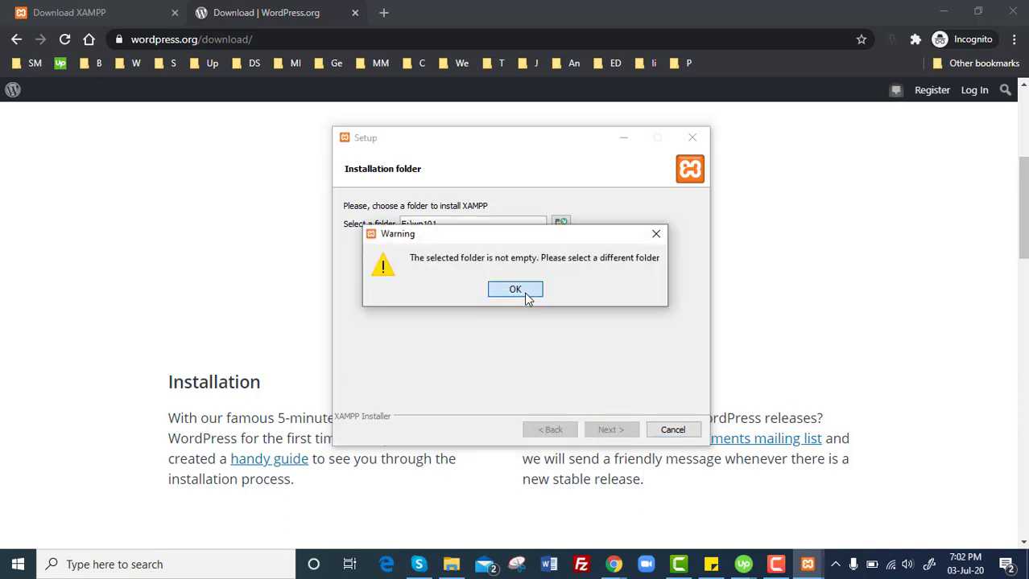
{"action": "left_click", "coordinate": [524, 293]}
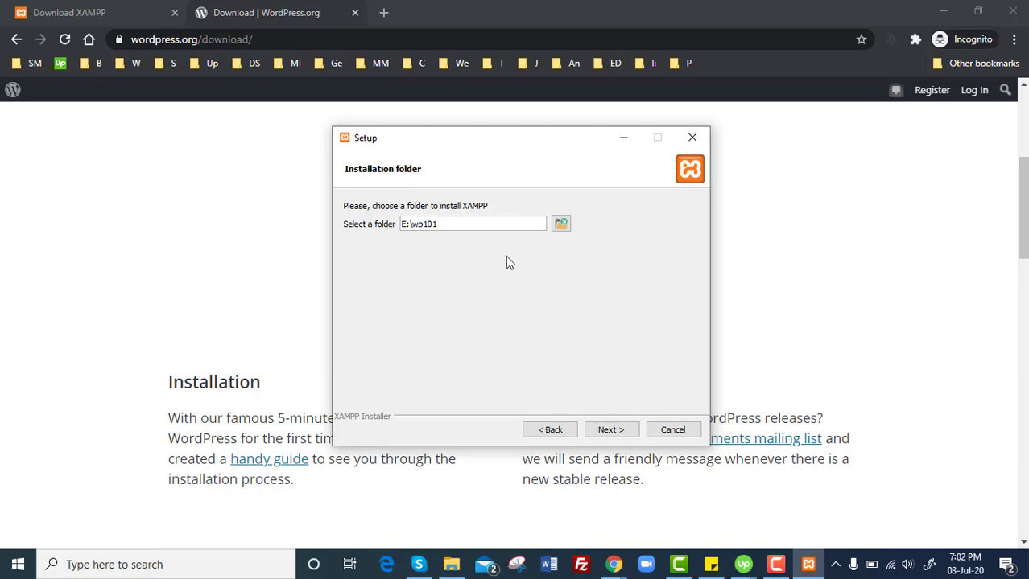
{"action": "key", "text": "BackSpace"}
{"action": "type", "text": "2"}
{"action": "key", "text": "BackSpace"}
{"action": "key", "text": "BackSpace"}
{"action": "key", "text": "BackSpace"}
Confirm E:\wp, keep English, untick Learn more about Bitnami, and install XAMPP.
{"action": "left_click", "coordinate": [609, 431]}
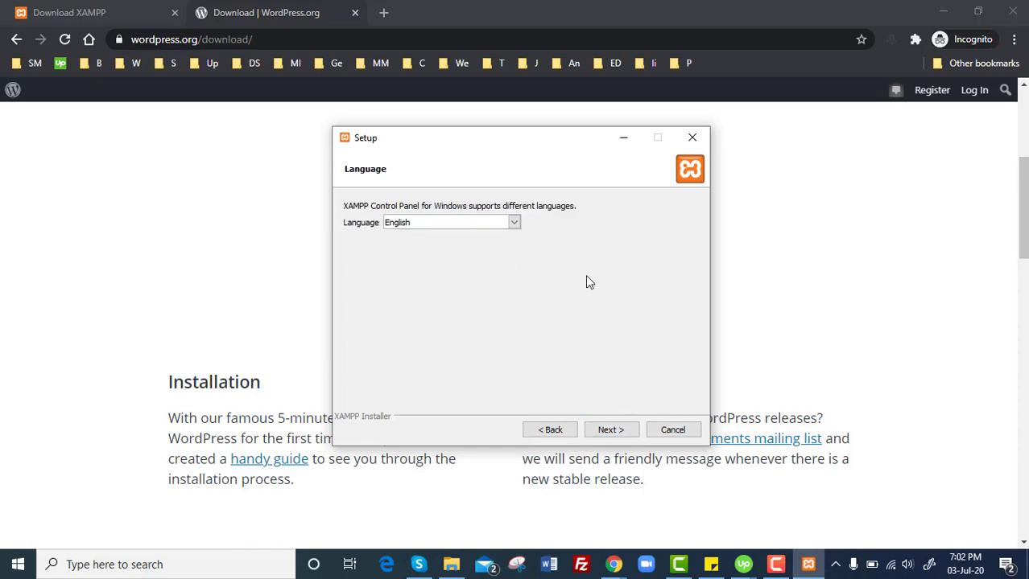
{"action": "left_click", "coordinate": [610, 427]}
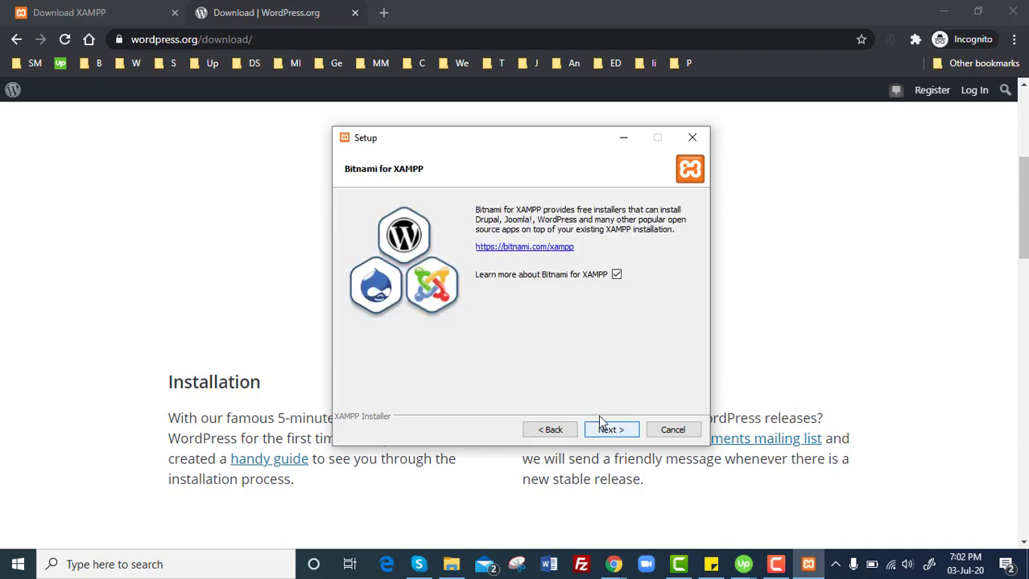
{"action": "left_click", "coordinate": [617, 276]}
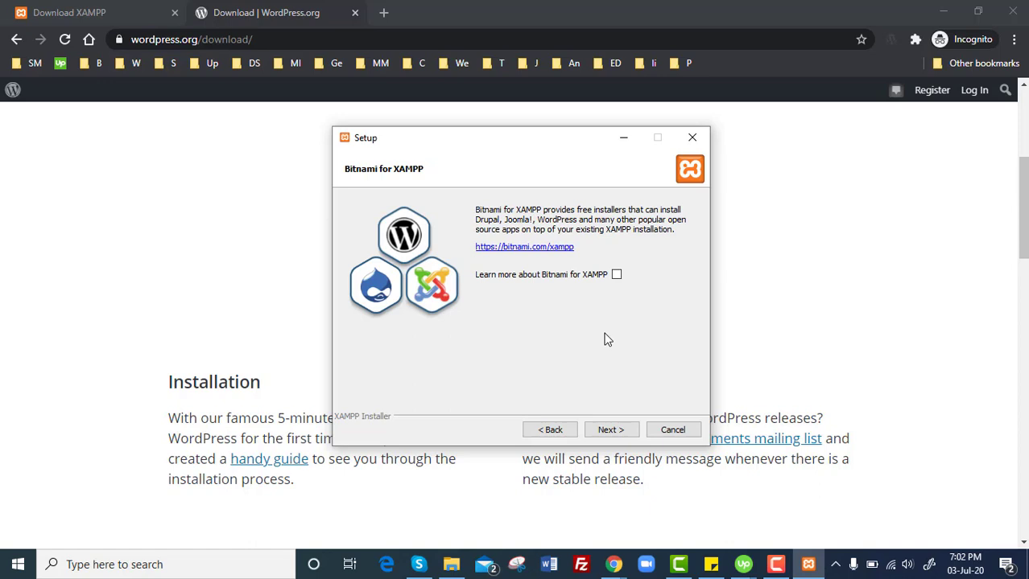
{"action": "left_click", "coordinate": [609, 429]}
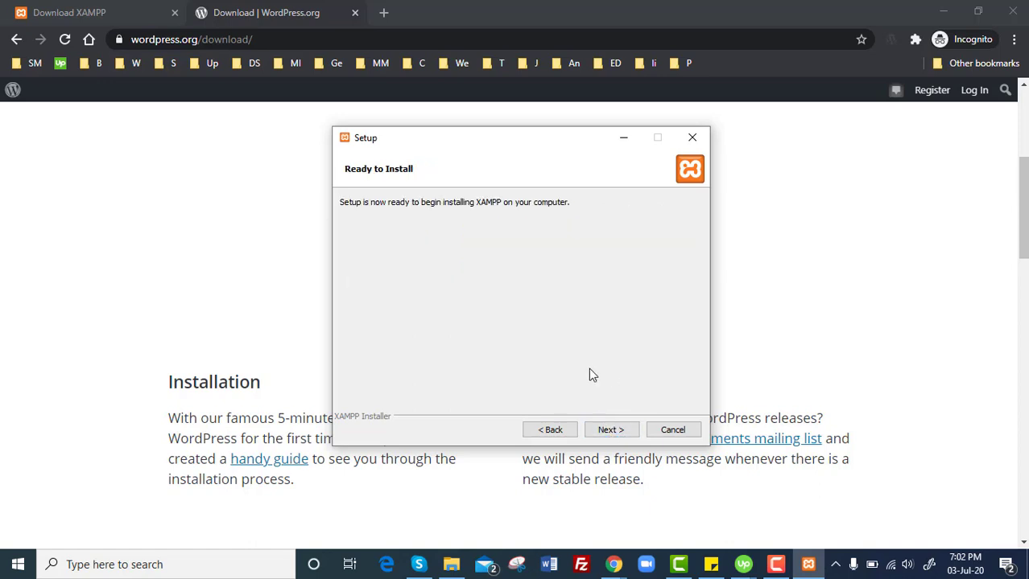
{"action": "left_click", "coordinate": [615, 432]}
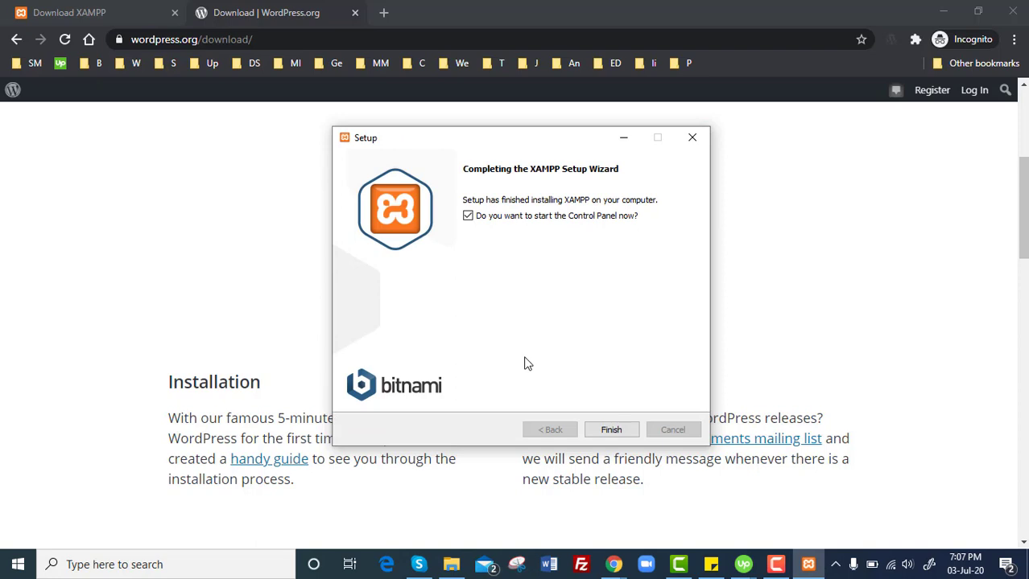
Open the XAMPP Control Panel and start Apache with firewall access on private networks.
{"action": "left_click", "coordinate": [625, 430]}
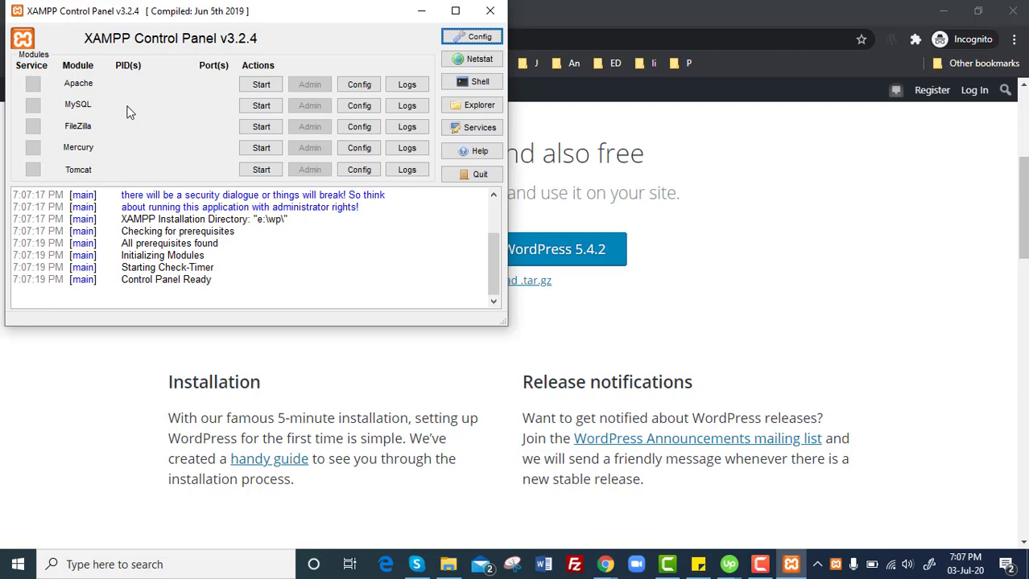
{"action": "left_click", "coordinate": [261, 84]}
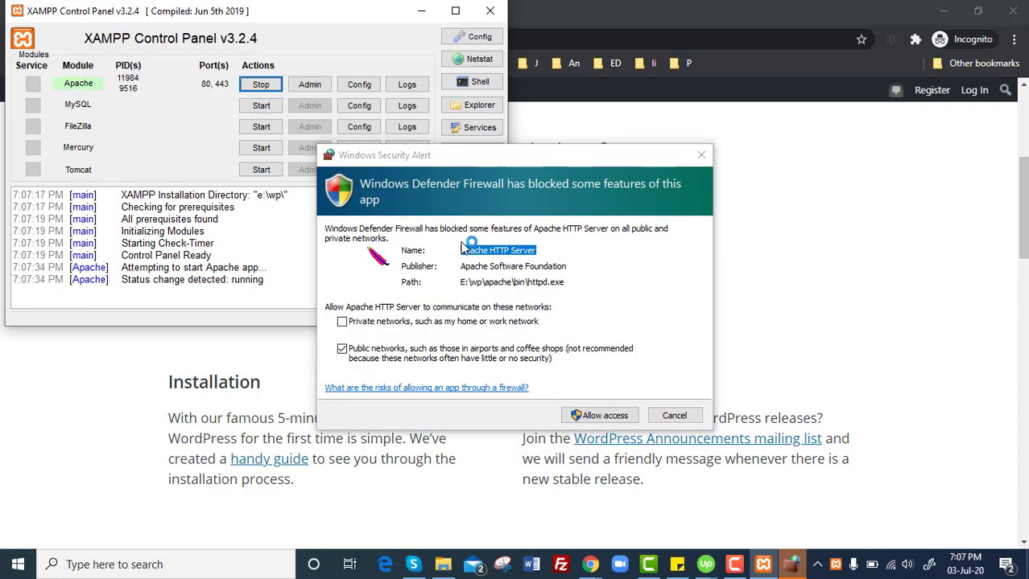
{"action": "left_click", "coordinate": [405, 324]}
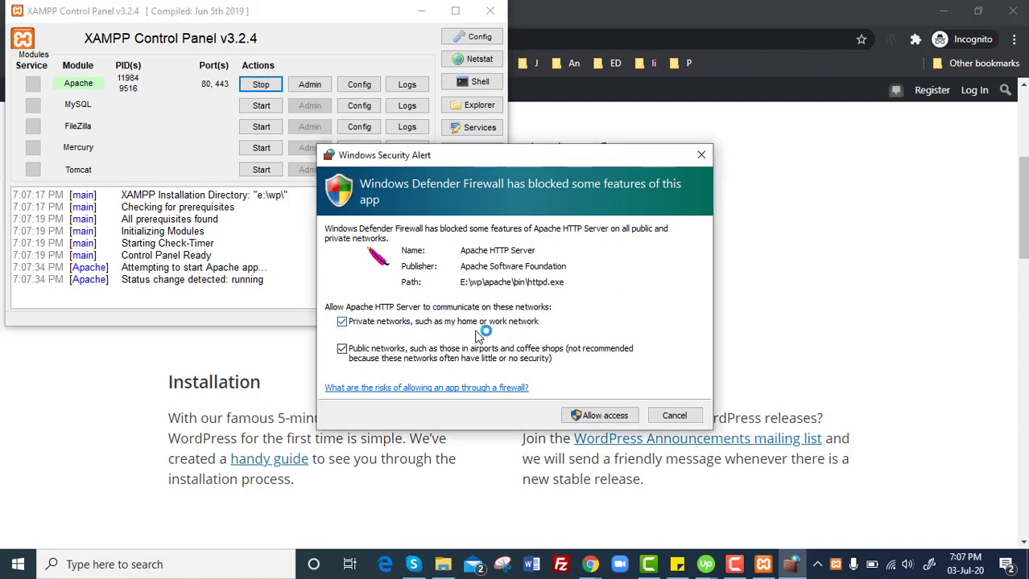
{"action": "left_click", "coordinate": [602, 416]}
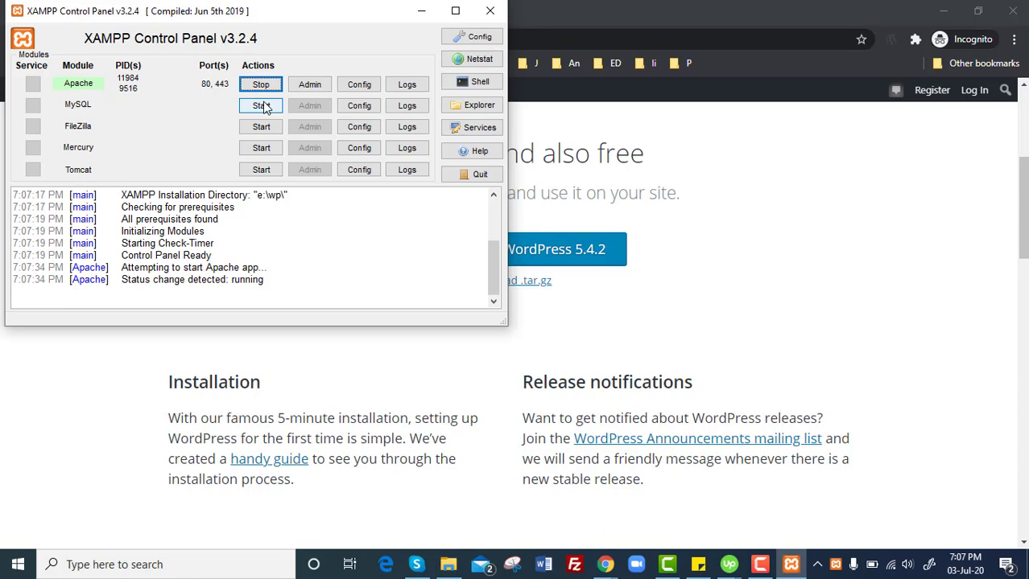
Start MySQL with private-network firewall access, then return to Chrome.
{"action": "left_click", "coordinate": [263, 107]}
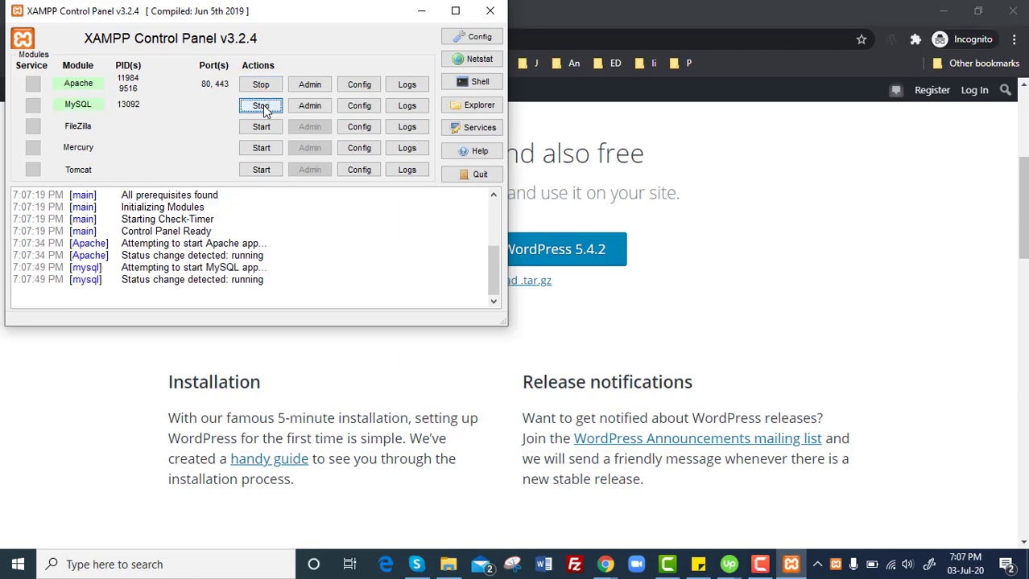
{"action": "left_click", "coordinate": [456, 321]}
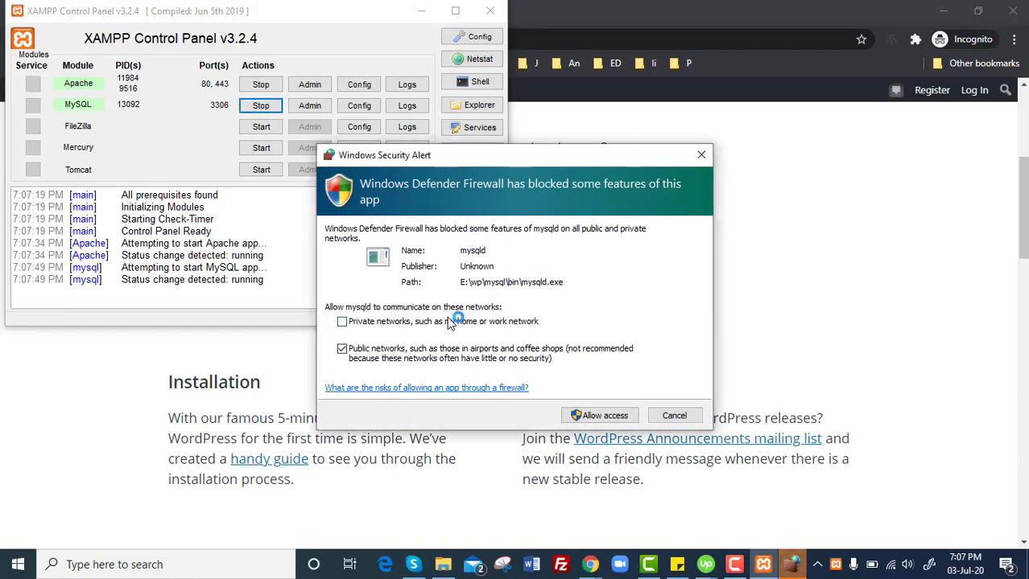
{"action": "left_click", "coordinate": [612, 416]}
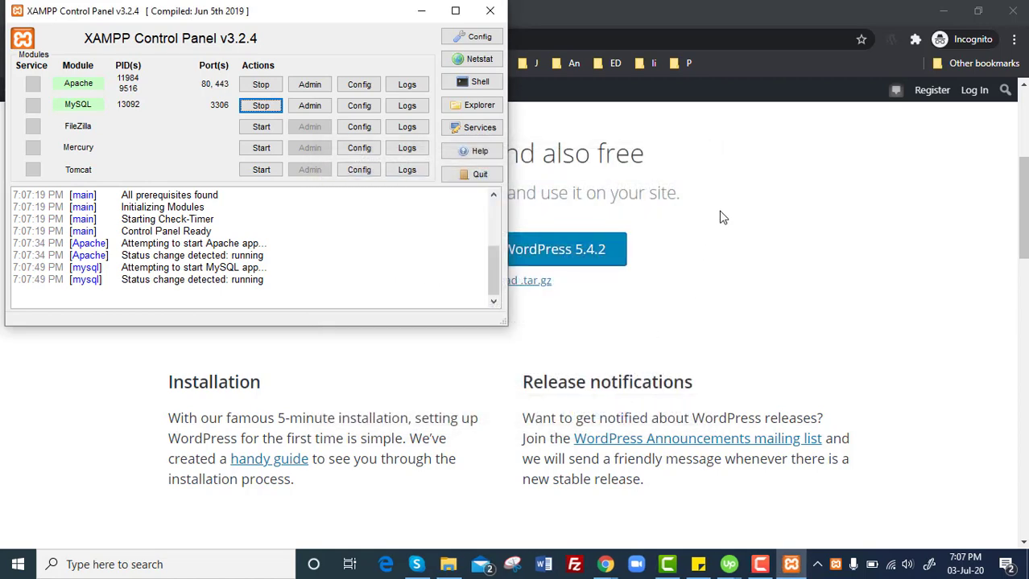
{"action": "left_click", "coordinate": [722, 217]}
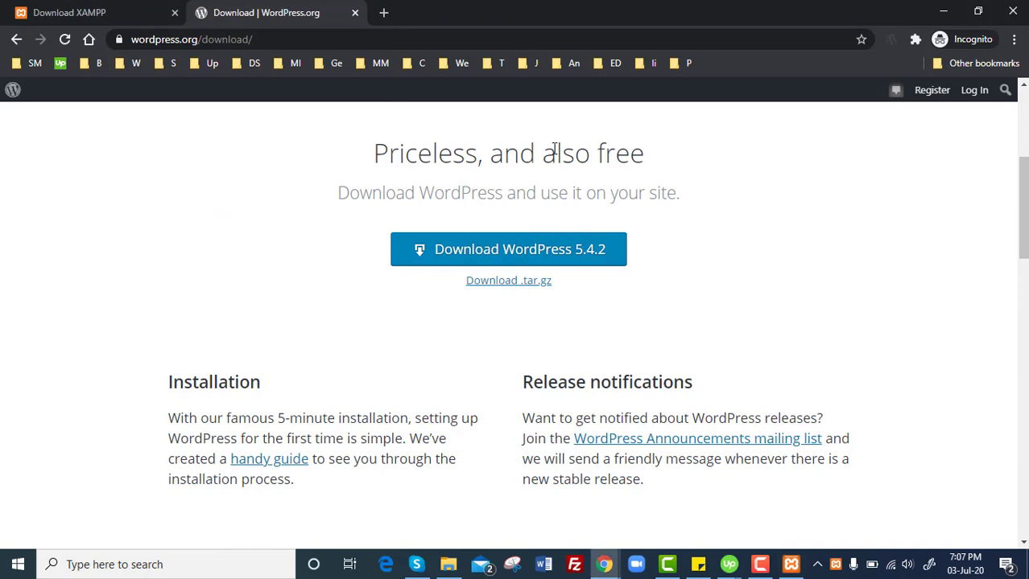
Load localhost in a new Chrome tab to show the XAMPP 7.2.31 dashboard.
{"action": "left_click", "coordinate": [384, 13]}
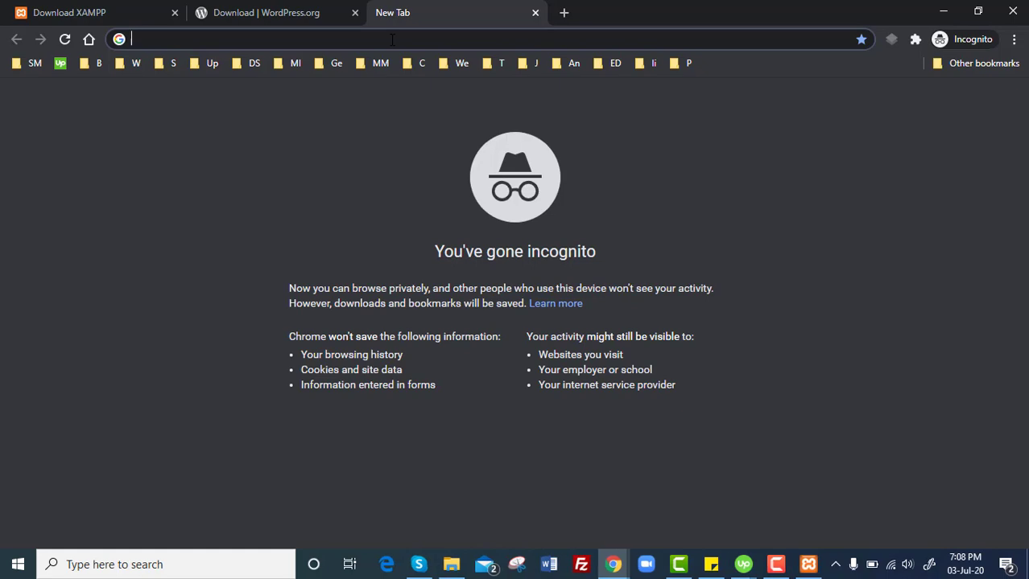
{"action": "type", "text": "local"}
{"action": "key", "text": "Return"}
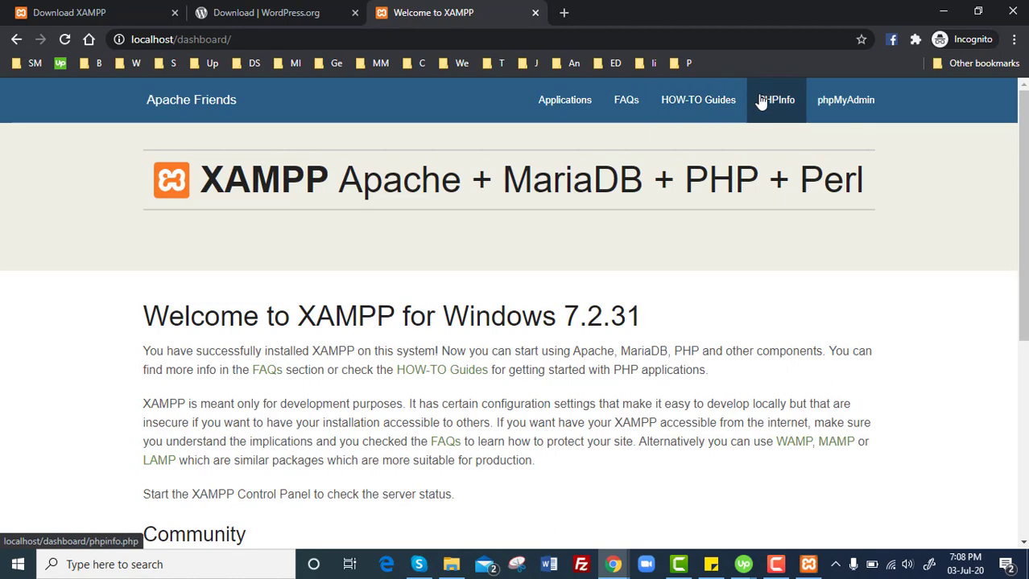
Open phpMyAdmin from the dashboard in a new tab and switch to it.
{"action": "right_click", "coordinate": [837, 103]}
{"action": "left_click", "coordinate": [842, 108]}
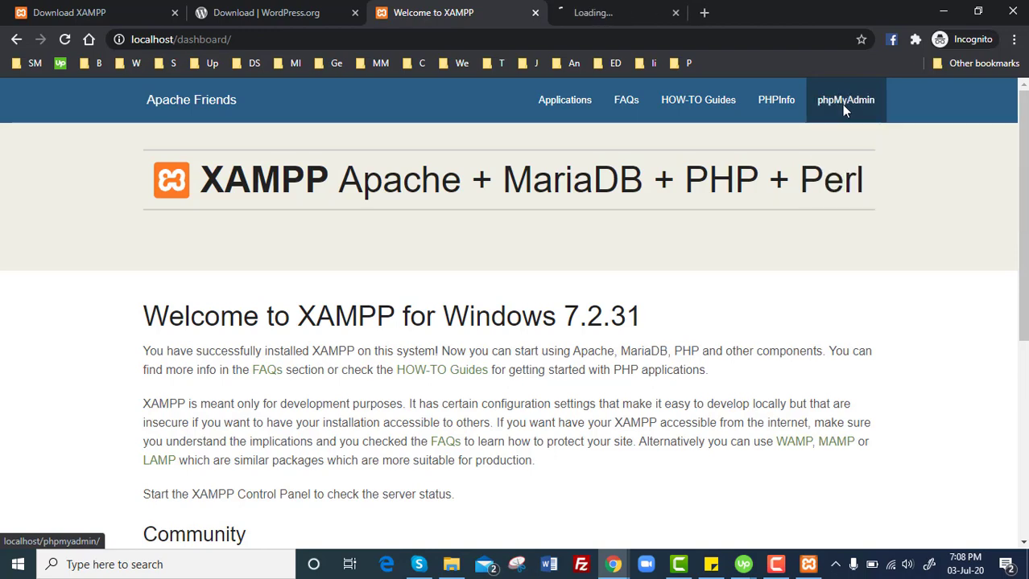
{"action": "left_click", "coordinate": [621, 11]}
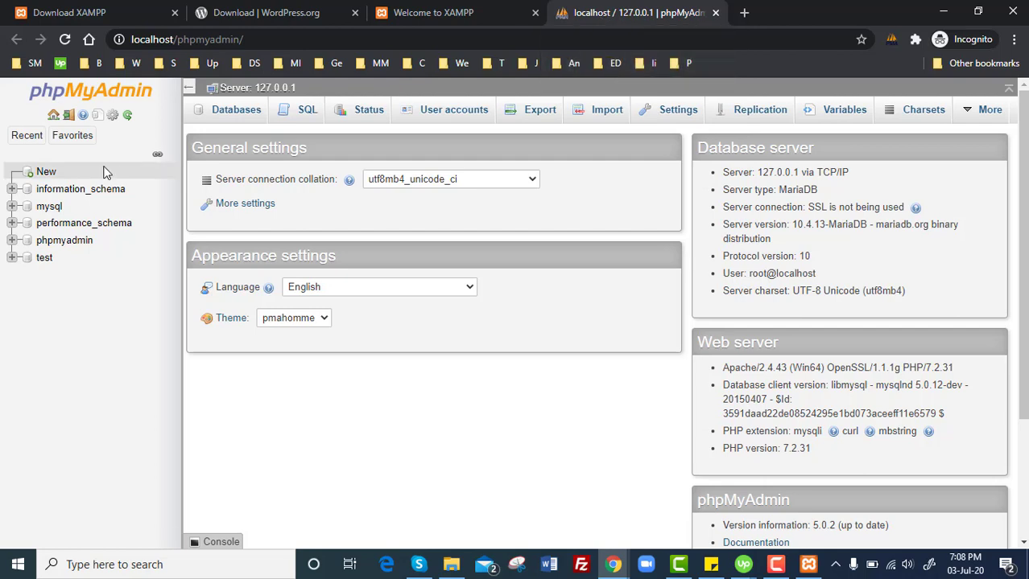
Create a new database named wp101.
{"action": "left_click", "coordinate": [46, 176]}
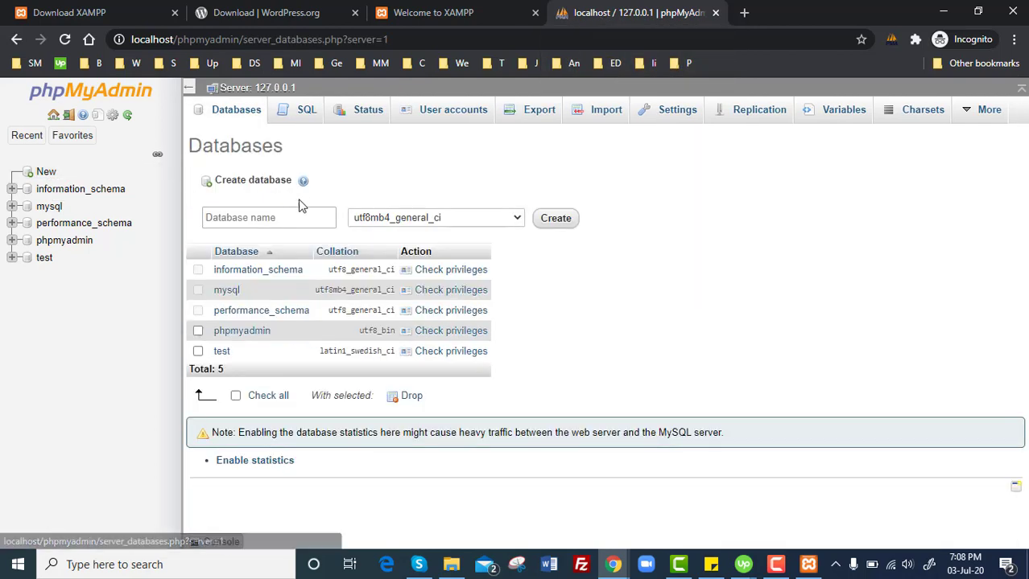
{"action": "left_click", "coordinate": [274, 221]}
{"action": "left_click", "coordinate": [272, 223]}
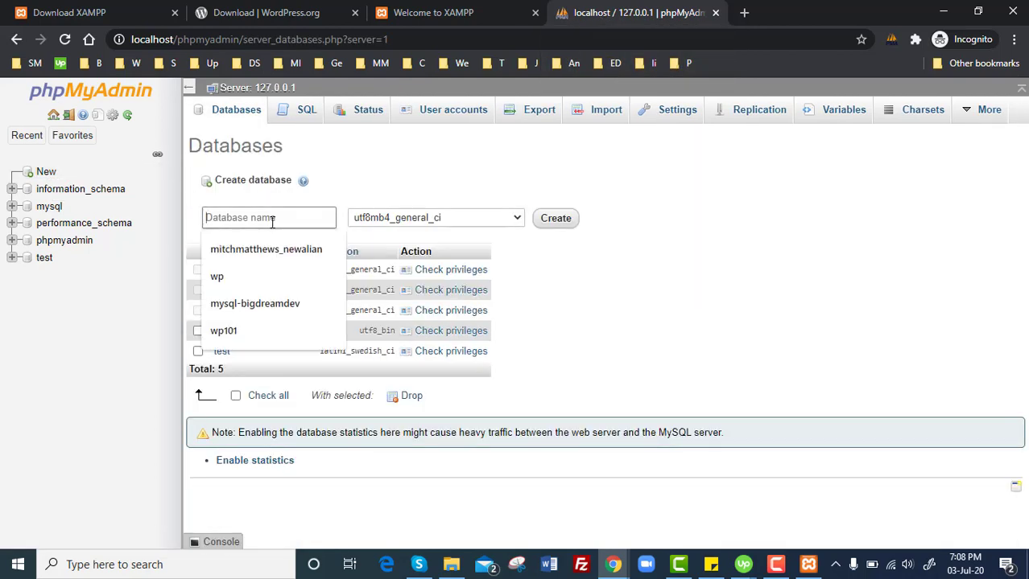
{"action": "type", "text": "w101"}
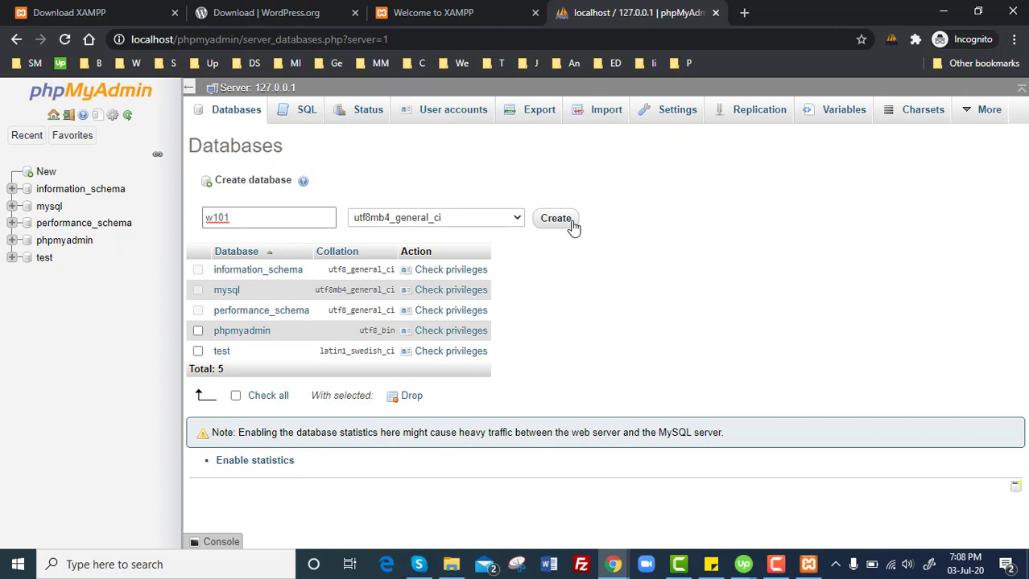
{"action": "left_click", "coordinate": [211, 220]}
{"action": "type", "text": "p"}
{"action": "left_click", "coordinate": [554, 220]}
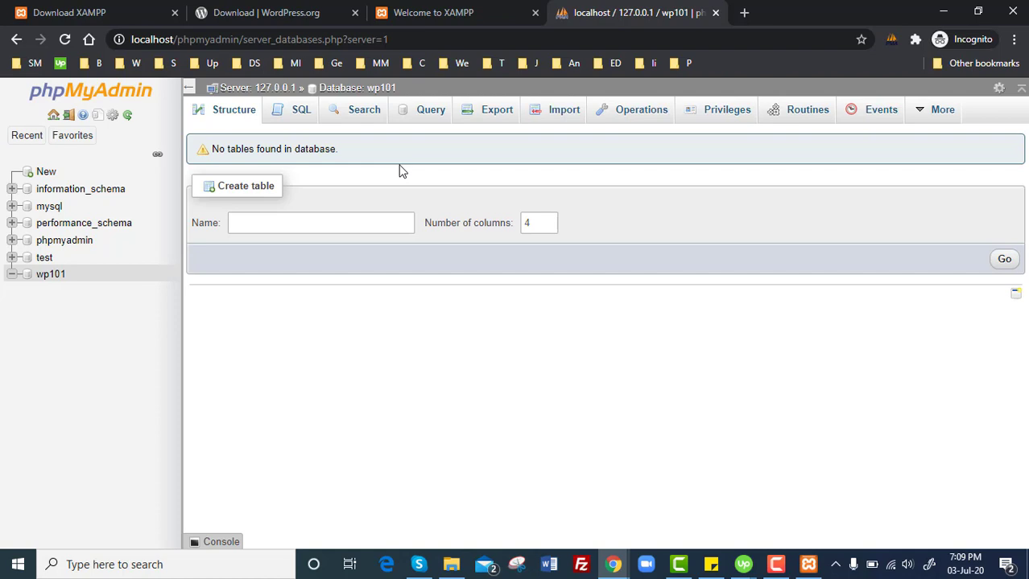
Copy the wordpress folder from wp101 into E:\wp\htdocs and open the copied folder.
{"action": "left_click", "coordinate": [450, 566]}
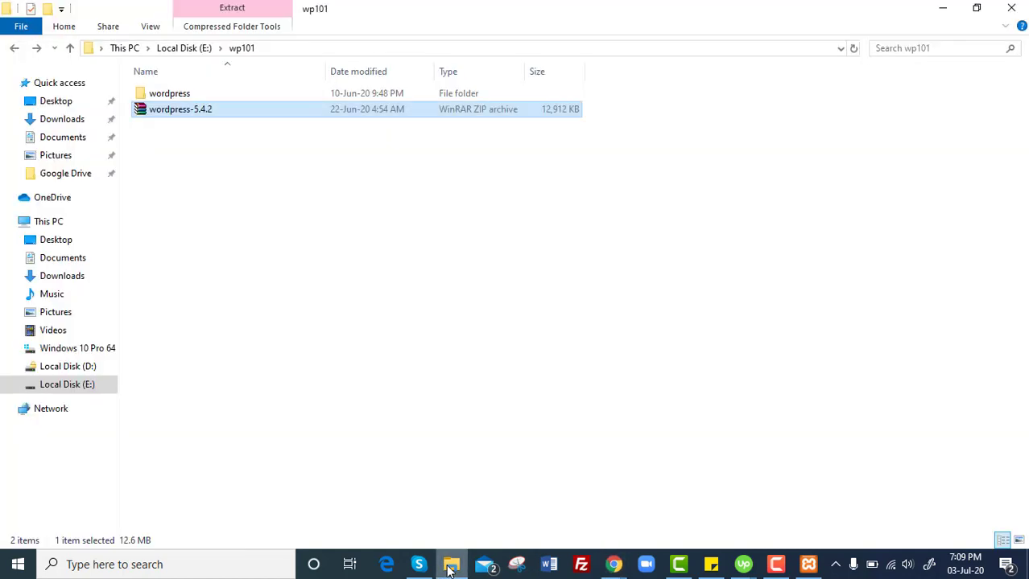
{"action": "left_click", "coordinate": [180, 95]}
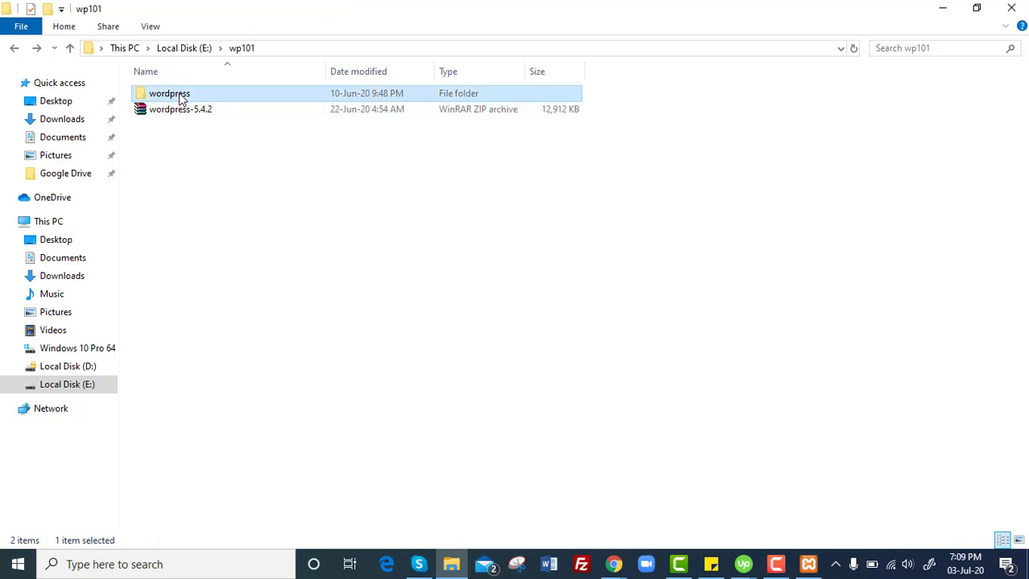
{"action": "left_click", "coordinate": [201, 50]}
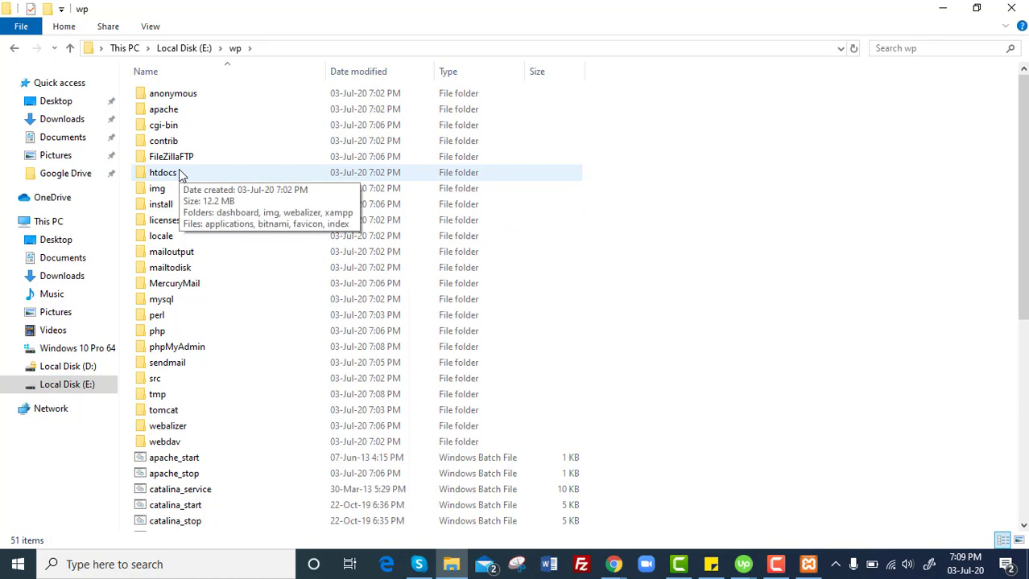
{"action": "double_click", "coordinate": [181, 174]}
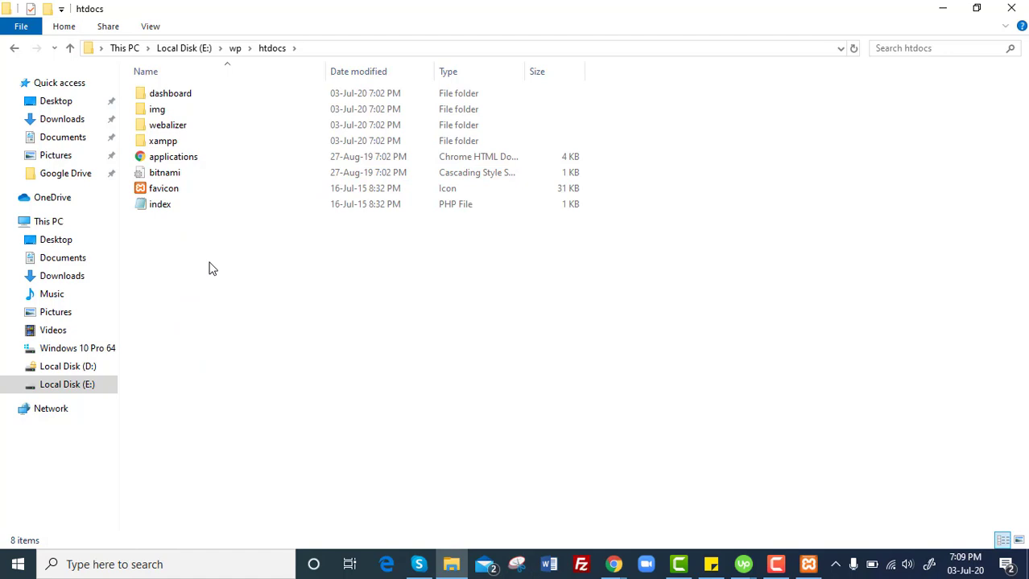
{"action": "key", "text": "ctrl+v"}
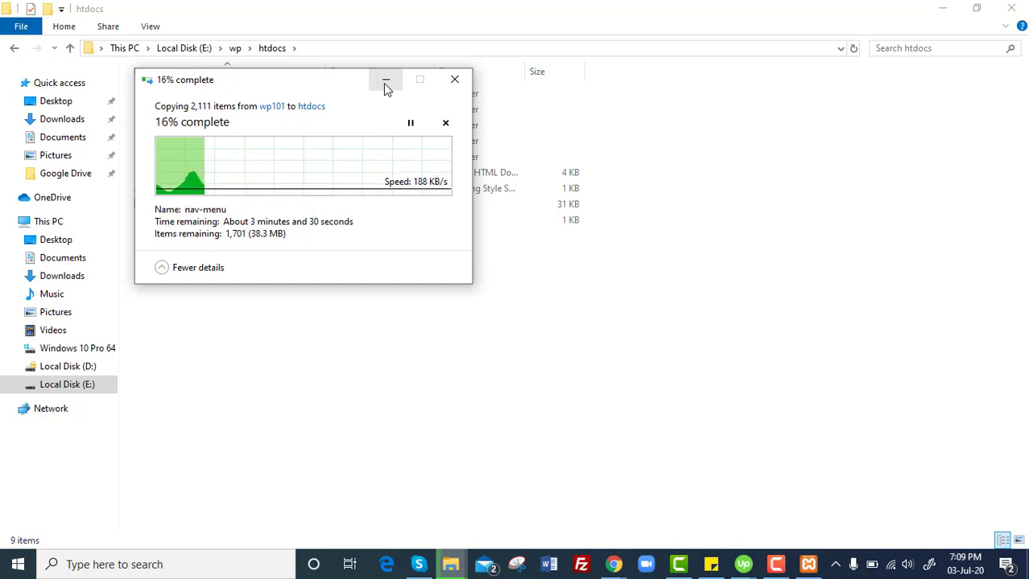
{"action": "left_click", "coordinate": [384, 83]}
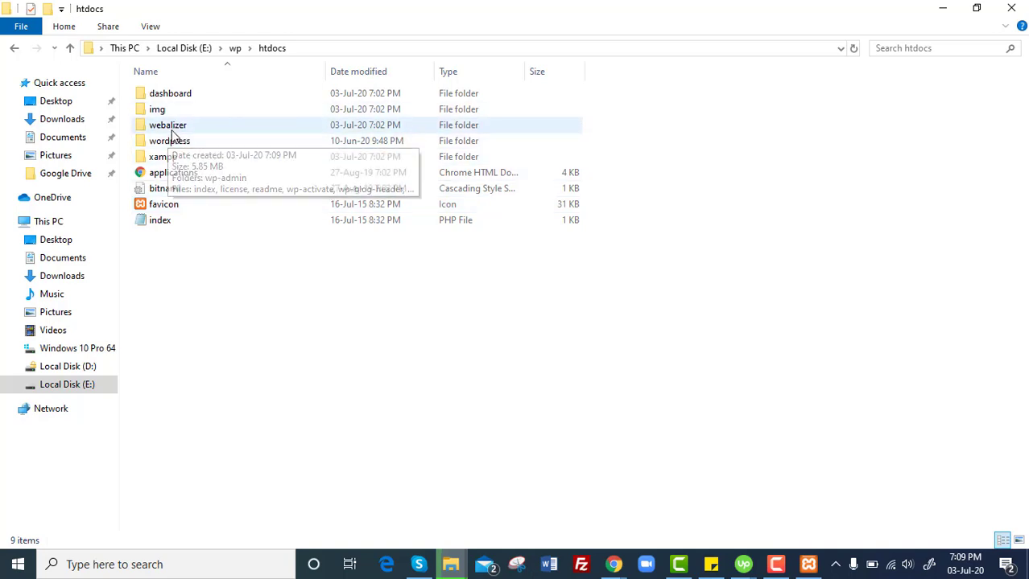
{"action": "double_click", "coordinate": [169, 141]}
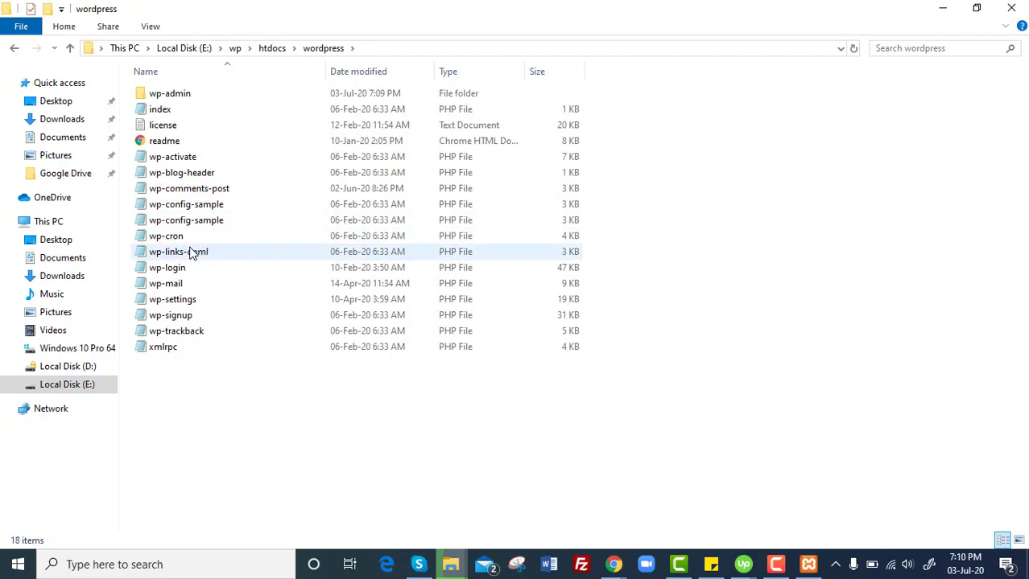
{"action": "left_click", "coordinate": [193, 228]}
{"action": "double_click", "coordinate": [193, 231]}
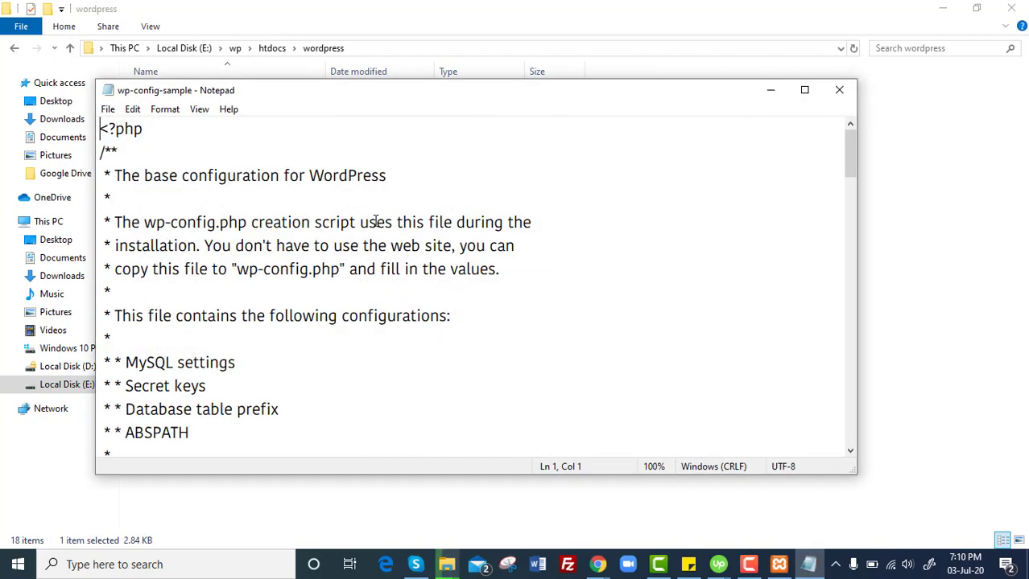
{"action": "left_click_drag", "start_coordinate": [851, 168], "coordinate": [847, 209]}
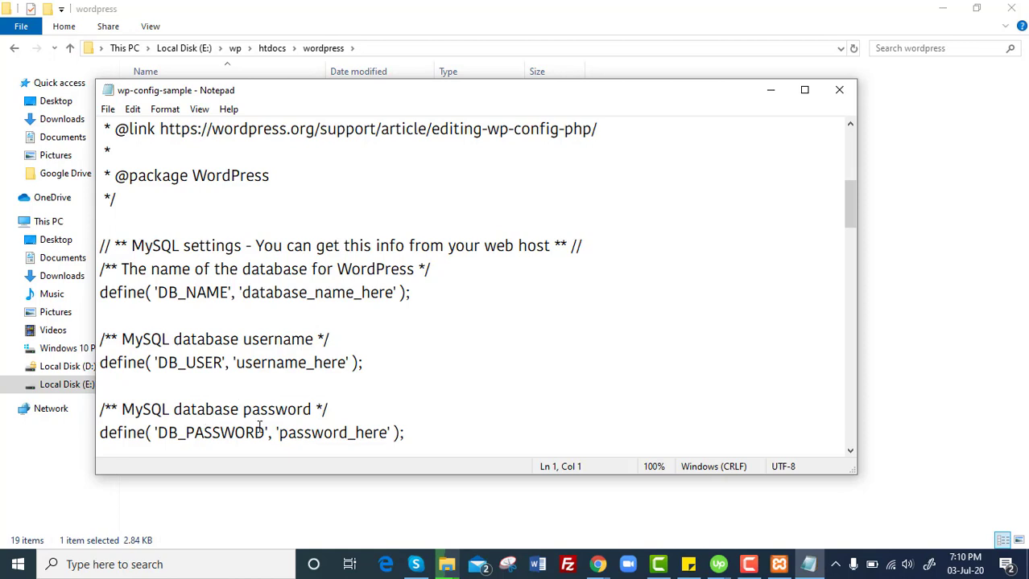
{"action": "left_click_drag", "start_coordinate": [850, 193], "coordinate": [847, 217]}
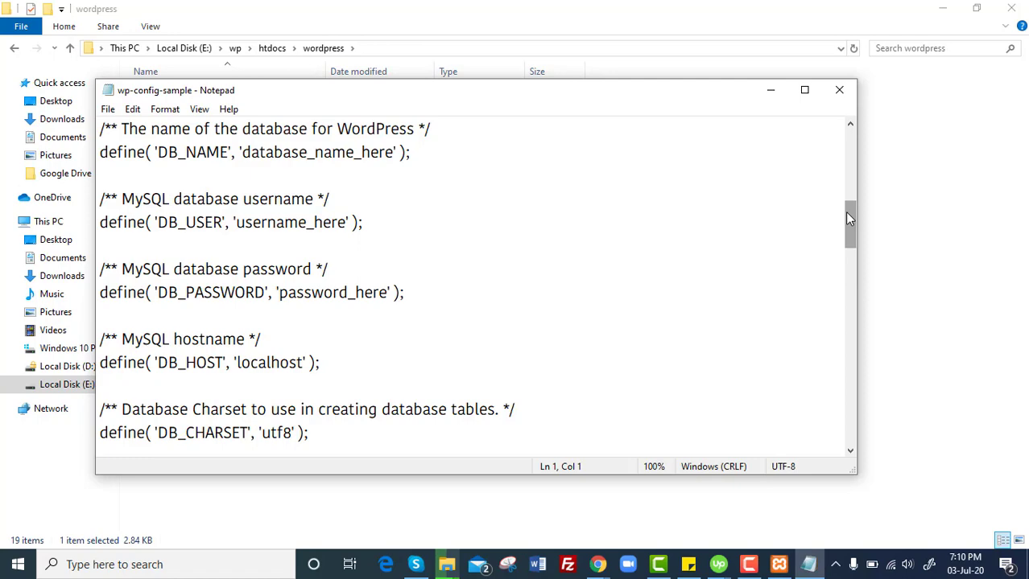
{"action": "mouse_move", "coordinate": [847, 212]}
{"action": "left_mouse_down"}
{"action": "mouse_move", "coordinate": [844, 221]}
{"action": "mouse_move", "coordinate": [846, 161]}
{"action": "mouse_move", "coordinate": [842, 202]}
{"action": "left_mouse_up"}
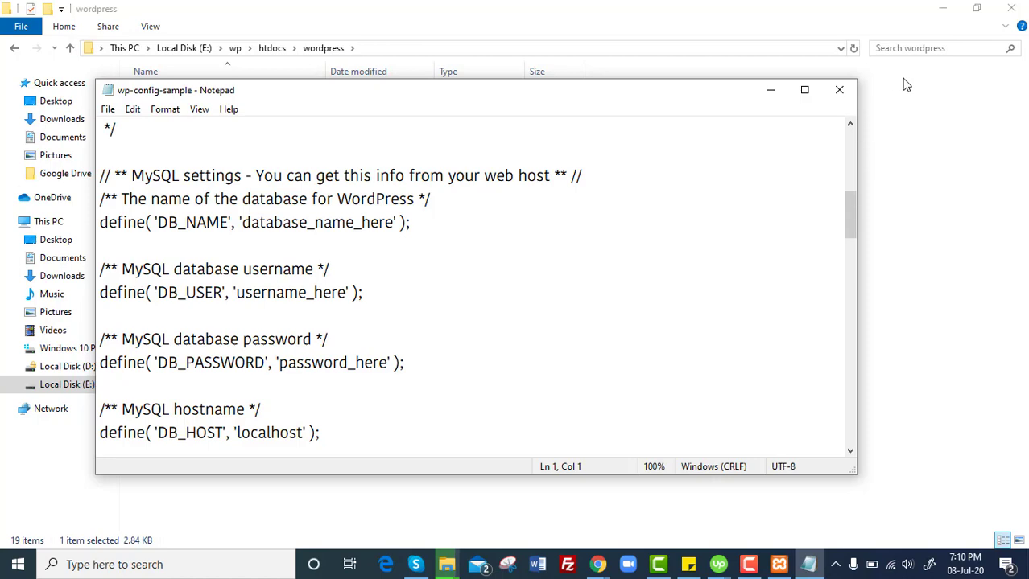
{"action": "left_click", "coordinate": [838, 90]}
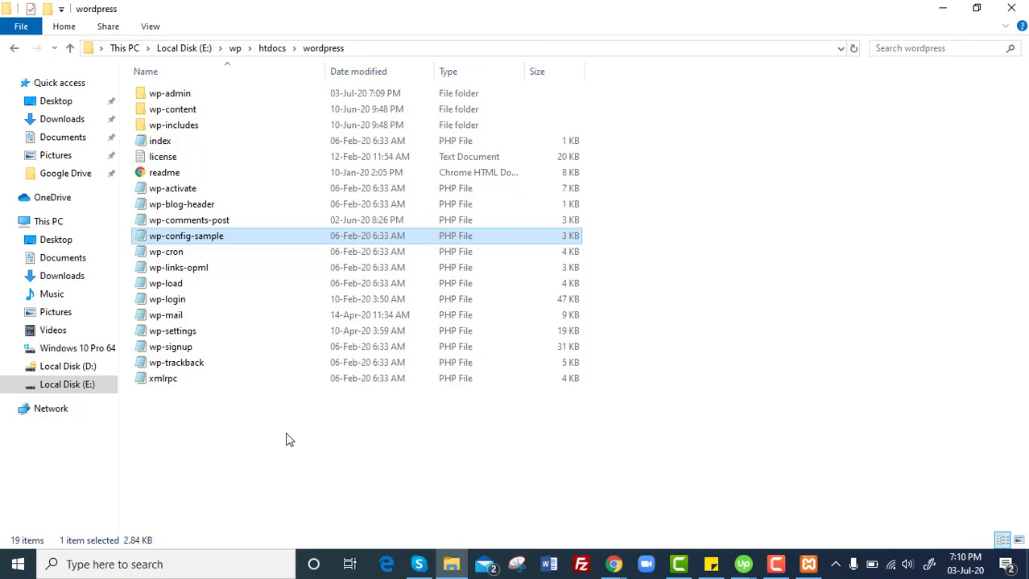
{"action": "mouse_move", "coordinate": [612, 558]}
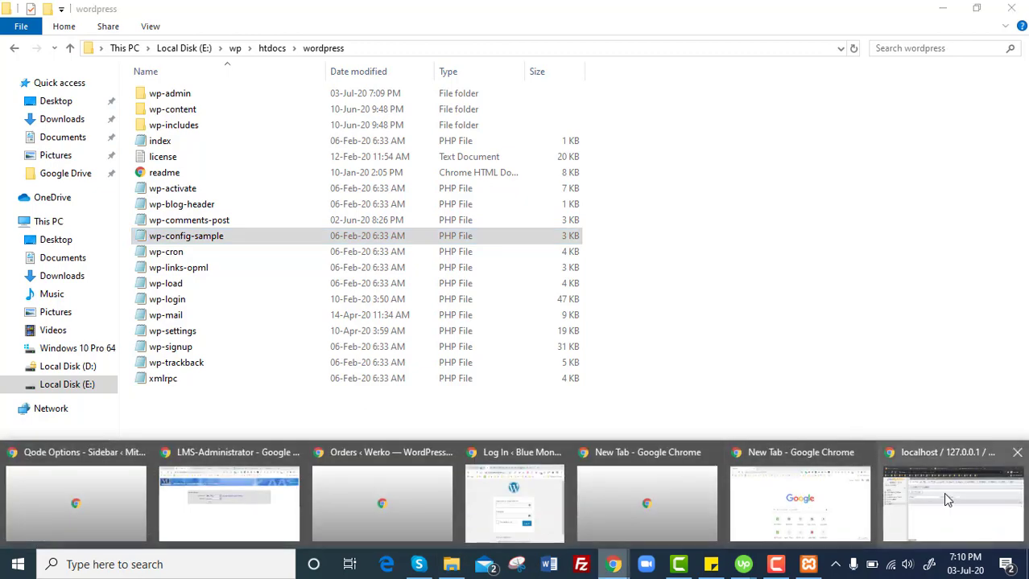
On the Welcome to XAMPP tab, change the address to localhost/wordpress and load it.
{"action": "left_click", "coordinate": [942, 493]}
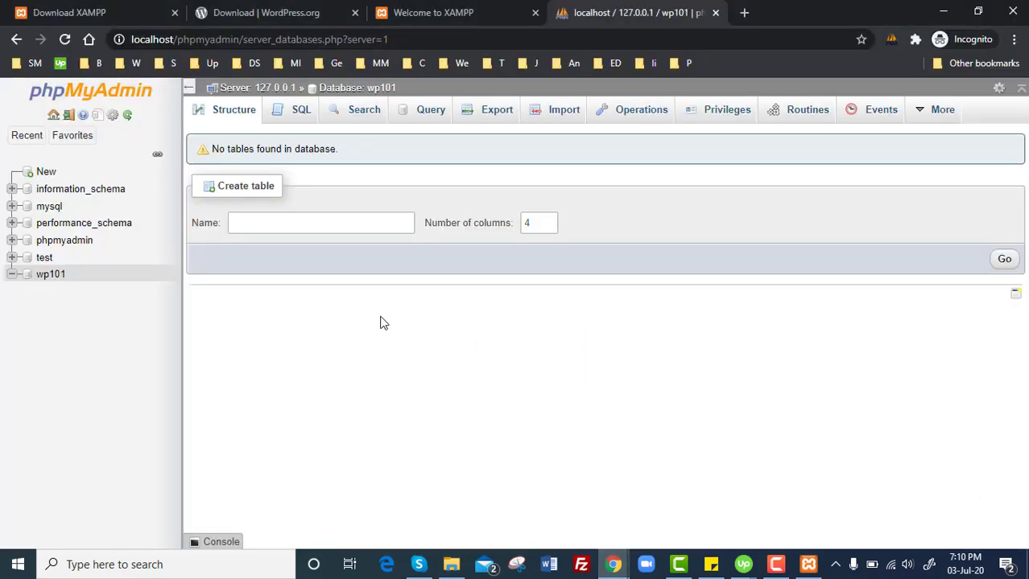
{"action": "left_click", "coordinate": [464, 14]}
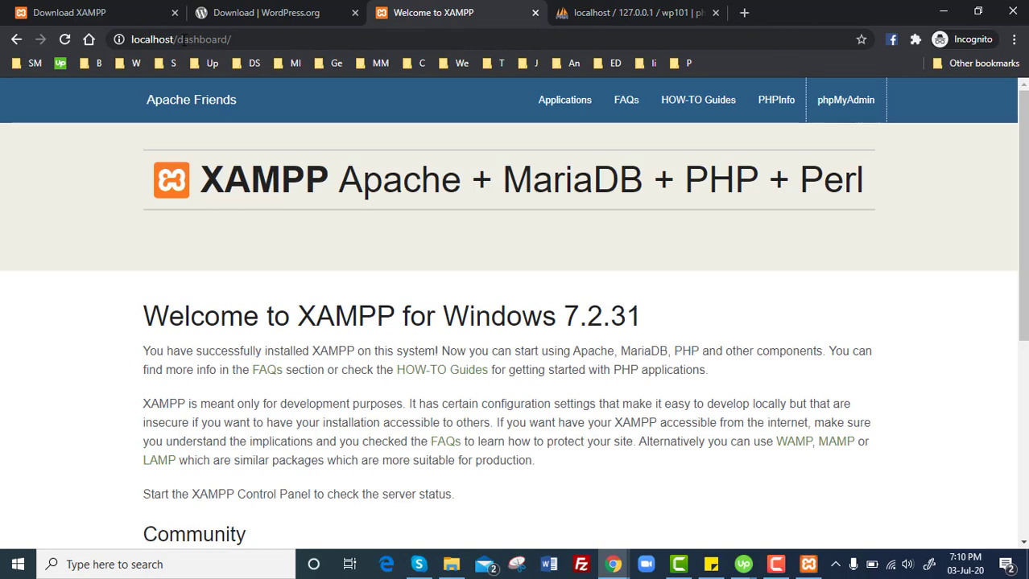
{"action": "left_click_drag", "start_coordinate": [183, 38], "coordinate": [254, 39]}
{"action": "key", "text": "BackSpace"}
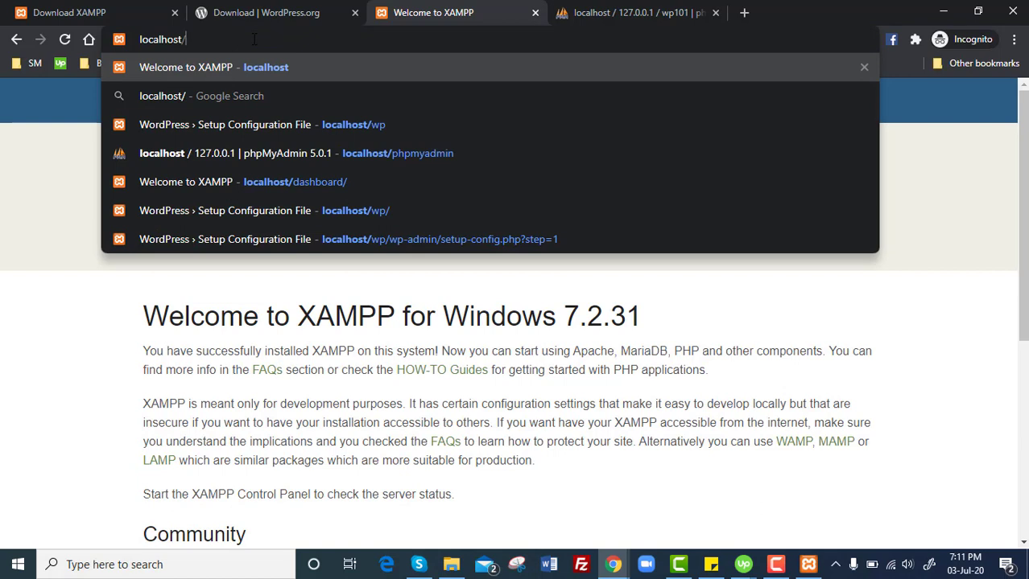
{"action": "type", "text": "wordpress"}
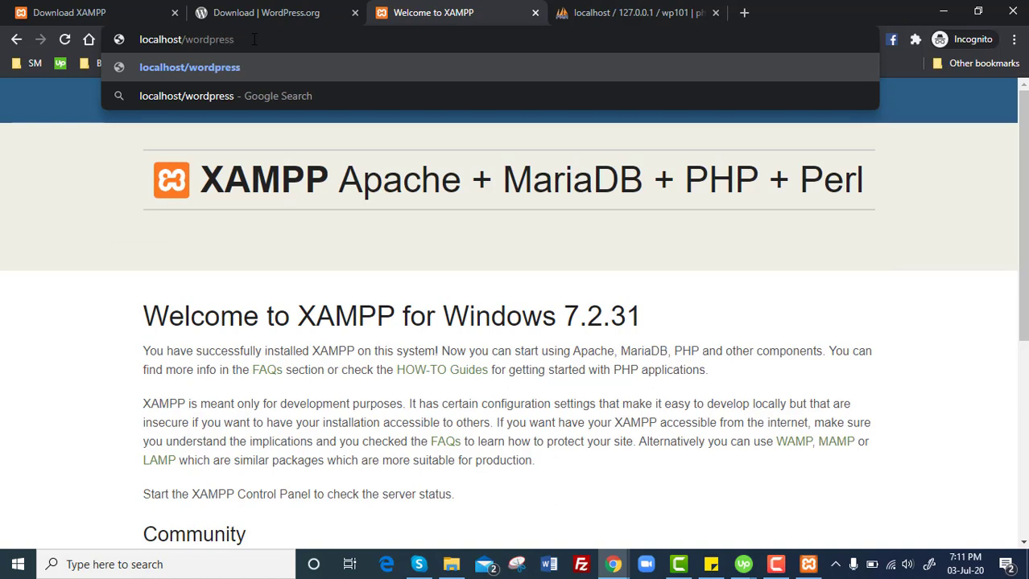
{"action": "key", "text": "Return"}
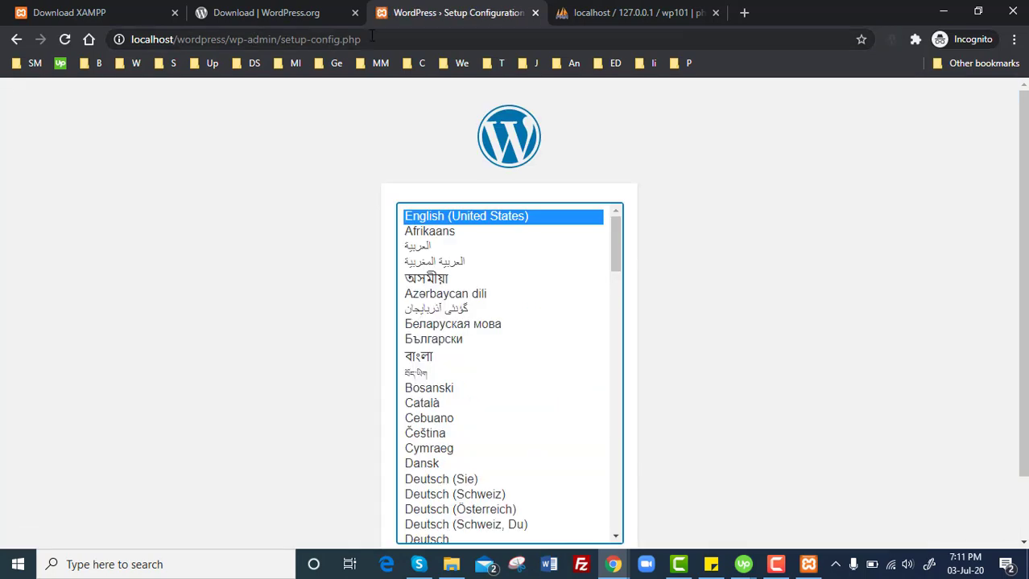
Keep English (United States), start the database setup, and set the database name to wp101.
{"action": "scroll", "coordinate": [515, 322], "scroll_direction": "down", "scroll_amount": 1}
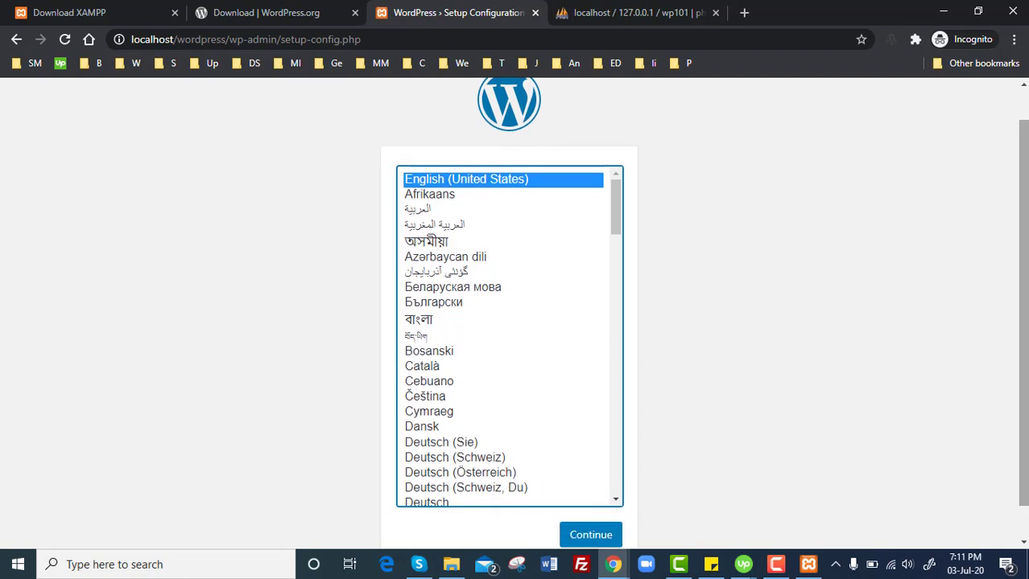
{"action": "left_click", "coordinate": [606, 537]}
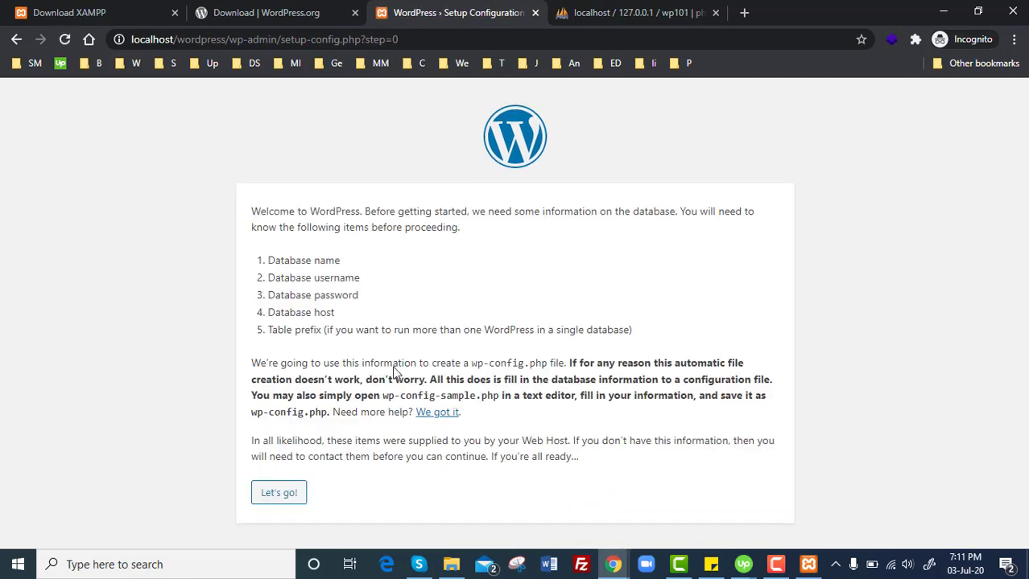
{"action": "left_click", "coordinate": [294, 499]}
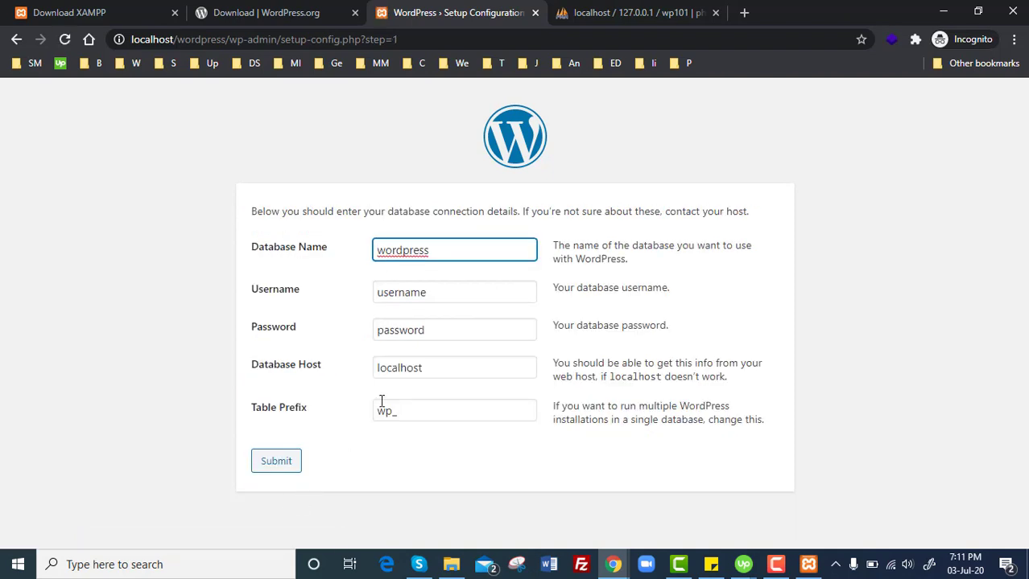
{"action": "left_click", "coordinate": [434, 258]}
{"action": "key", "text": "BackSpace"}
{"action": "key", "text": "BackSpace"}
{"action": "key", "text": "BackSpace"}
{"action": "key", "text": "BackSpace"}
{"action": "key", "text": "BackSpace"}
{"action": "key", "text": "BackSpace"}
{"action": "key", "text": "BackSpace"}
{"action": "key", "text": "BackSpace"}
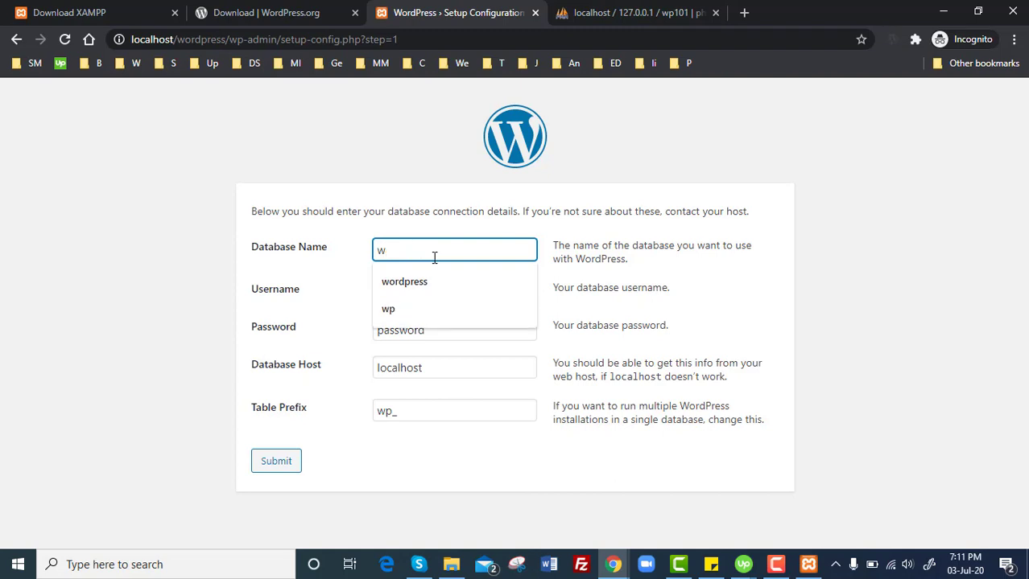
{"action": "left_click", "coordinate": [607, 11]}
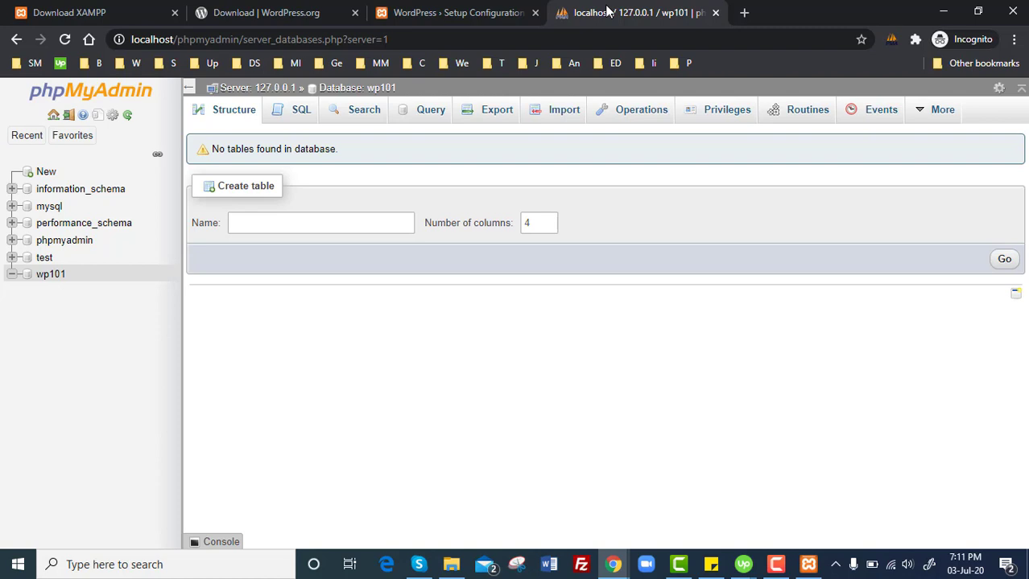
{"action": "left_click", "coordinate": [474, 11]}
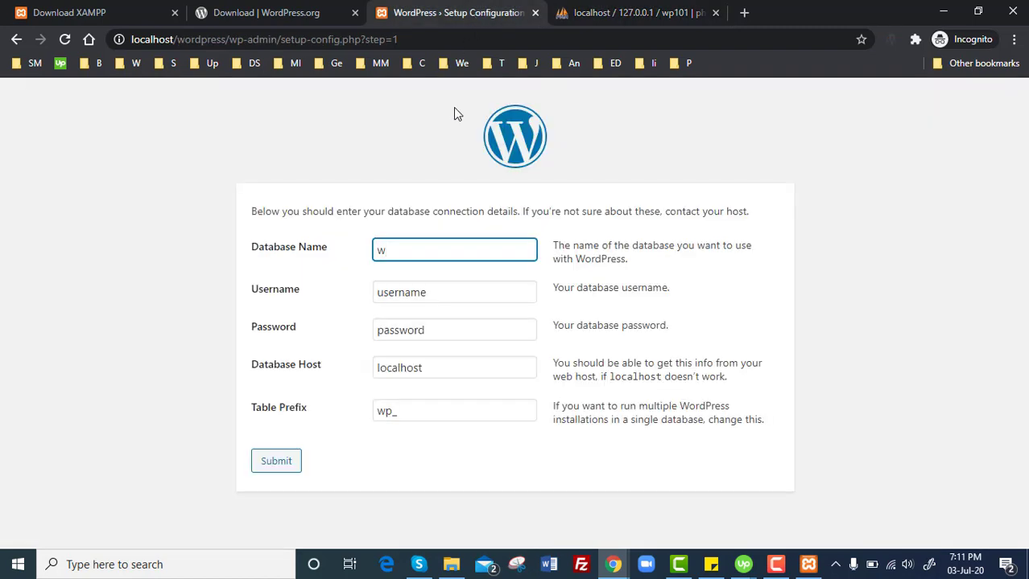
{"action": "type", "text": "p101"}
Enter username root, leave the password empty, set table prefix wp101_, and submit.
{"action": "left_click", "coordinate": [442, 287]}
{"action": "double_click", "coordinate": [441, 287]}
{"action": "key", "text": "BackSpace"}
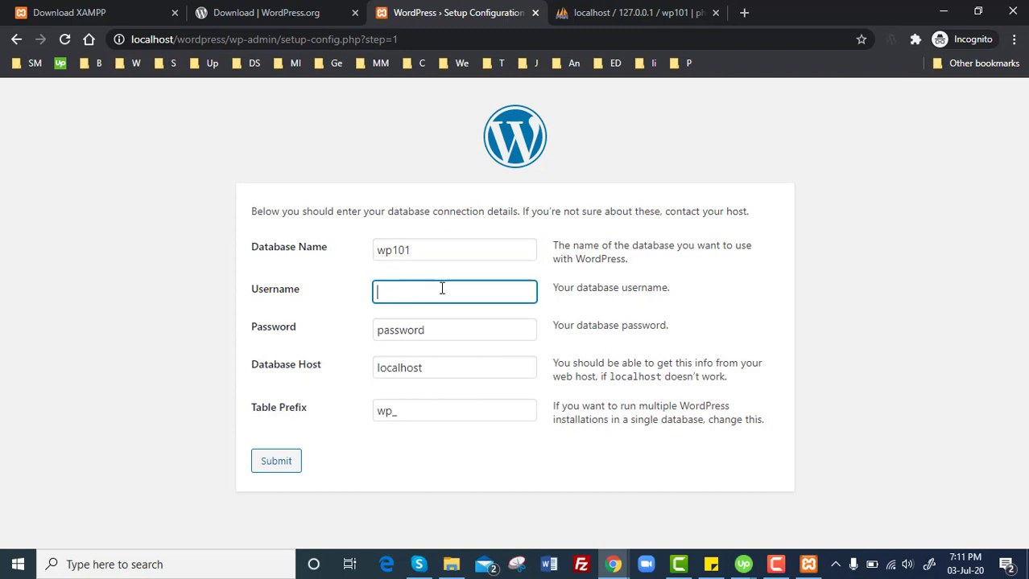
{"action": "type", "text": "root"}
{"action": "left_click", "coordinate": [434, 326]}
{"action": "double_click", "coordinate": [433, 326]}
{"action": "key", "text": "BackSpace"}
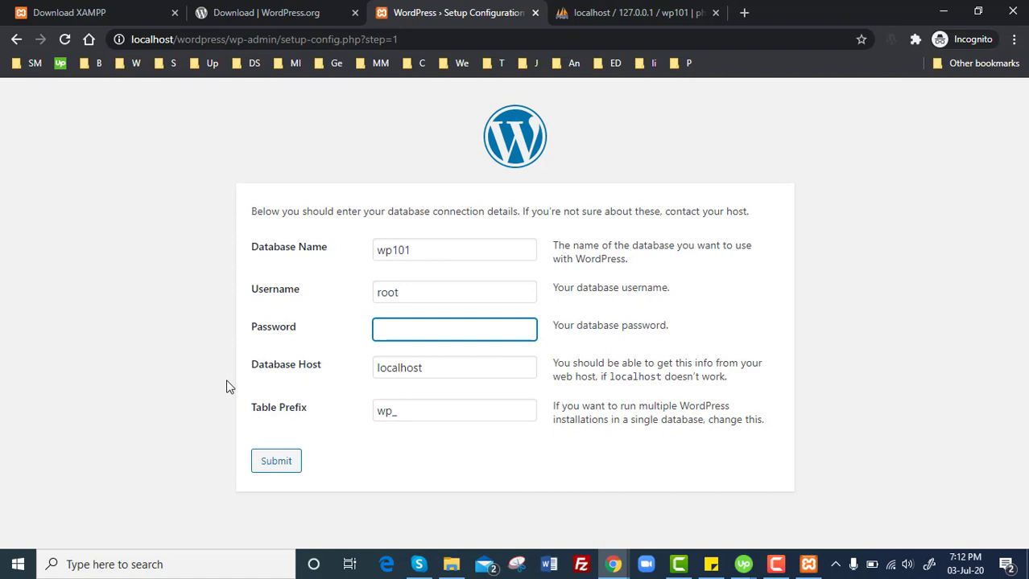
{"action": "left_click", "coordinate": [390, 411]}
{"action": "type", "text": "101"}
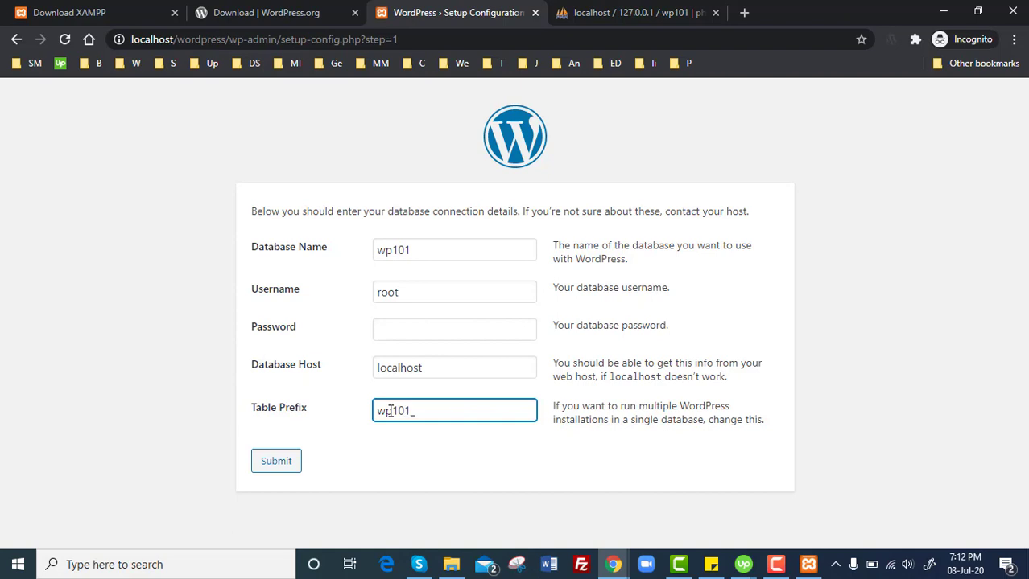
{"action": "left_click", "coordinate": [133, 342]}
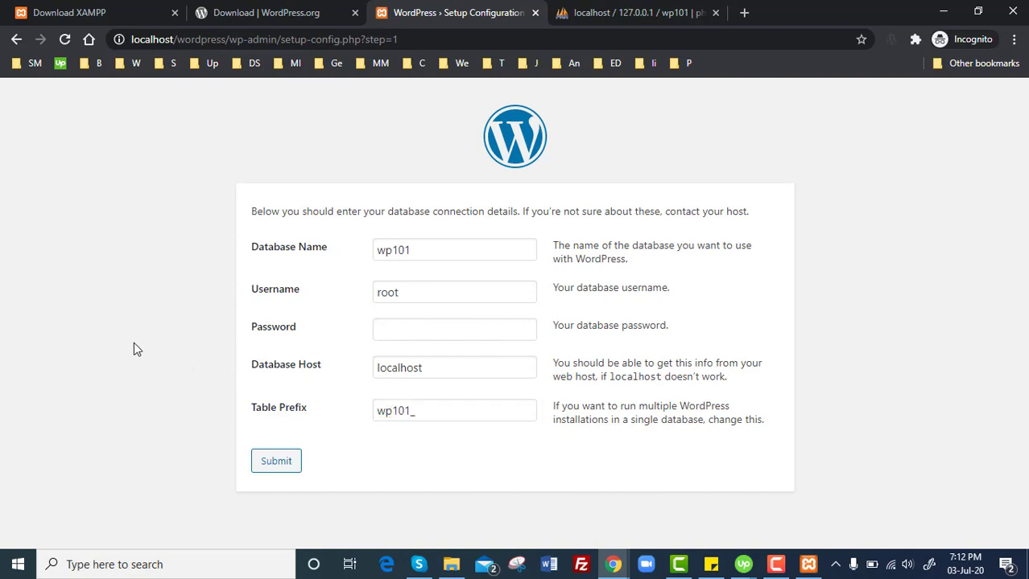
{"action": "left_click", "coordinate": [271, 462]}
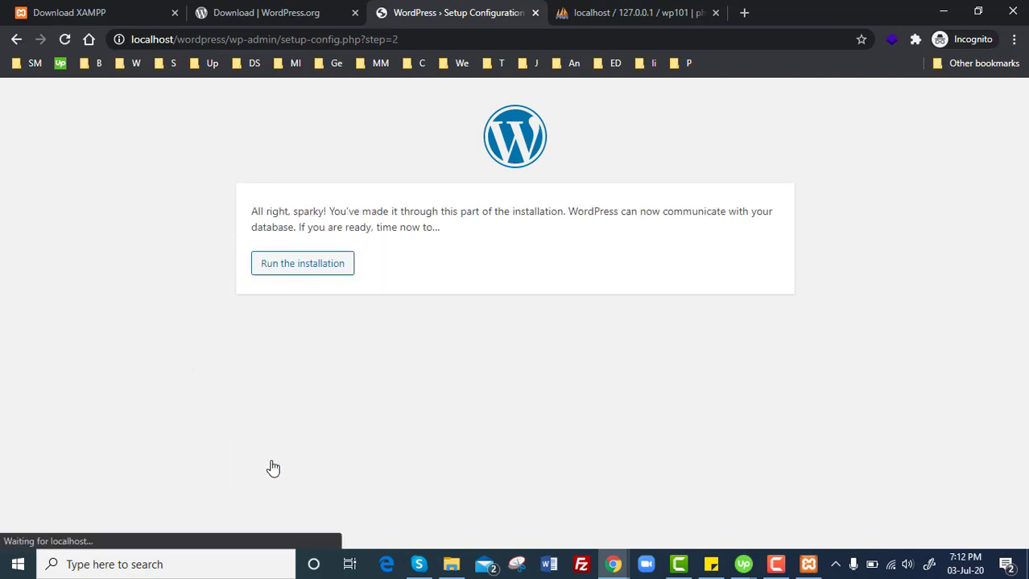
Start the installation and set the Site Title to WordPress 101.
{"action": "left_click", "coordinate": [311, 268]}
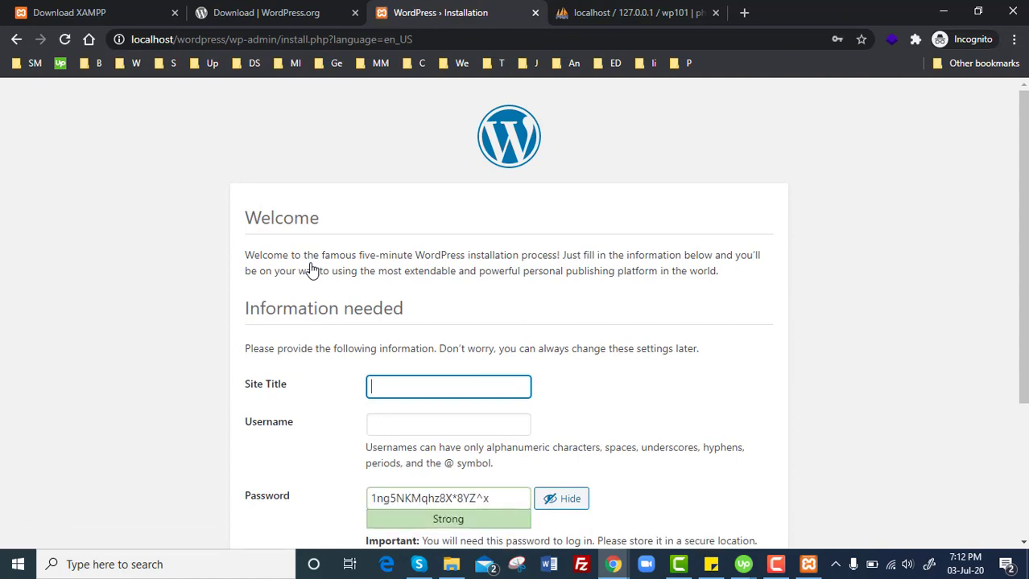
{"action": "left_click_drag", "start_coordinate": [1024, 205], "coordinate": [1026, 271]}
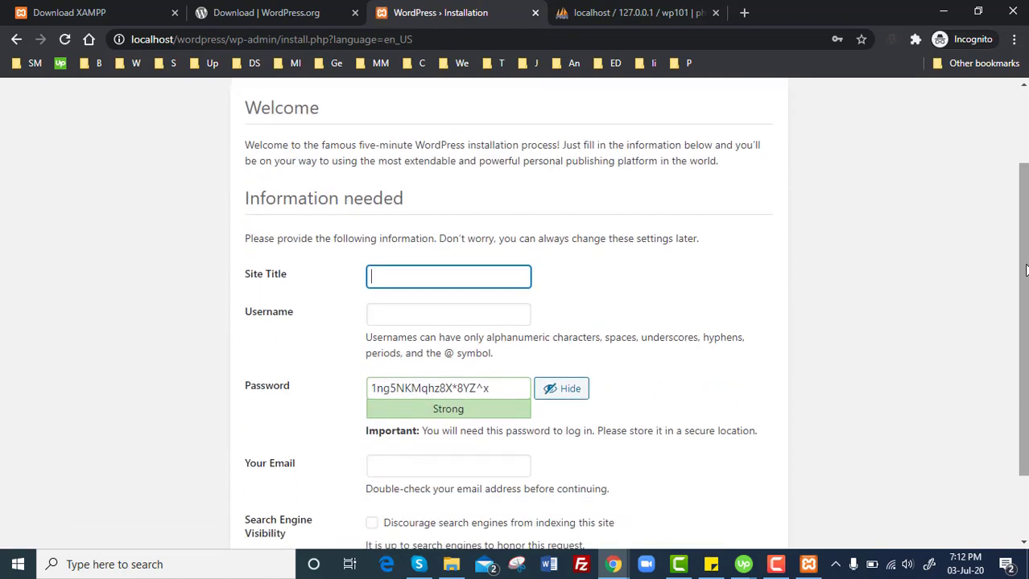
{"action": "type", "text": "WP"}
{"action": "key", "text": "BackSpace"}
{"action": "key", "text": "Down"}
{"action": "key", "text": "Return"}
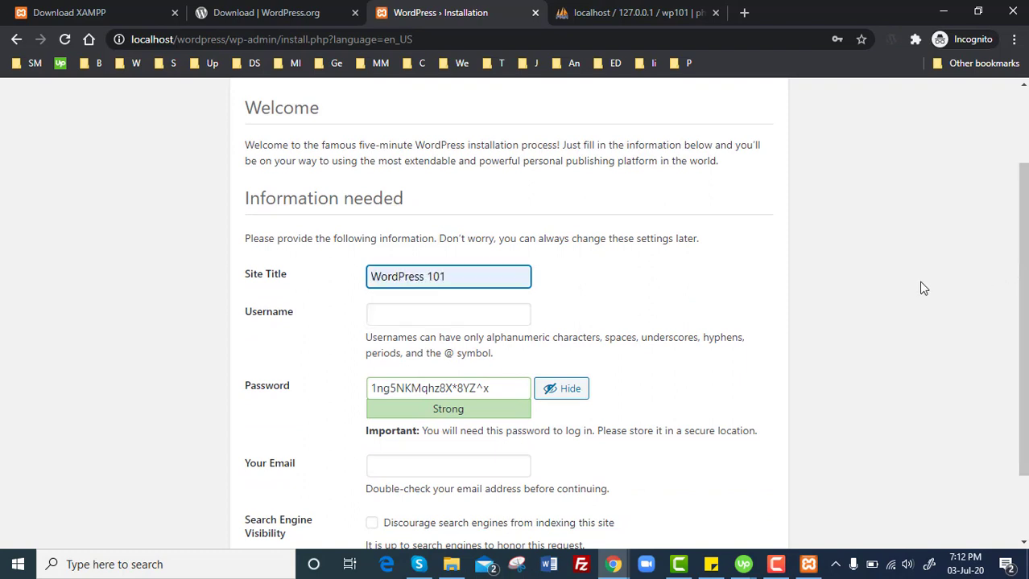
Enter the admin username and password, and confirm use of the weak password.
{"action": "left_click", "coordinate": [486, 315]}
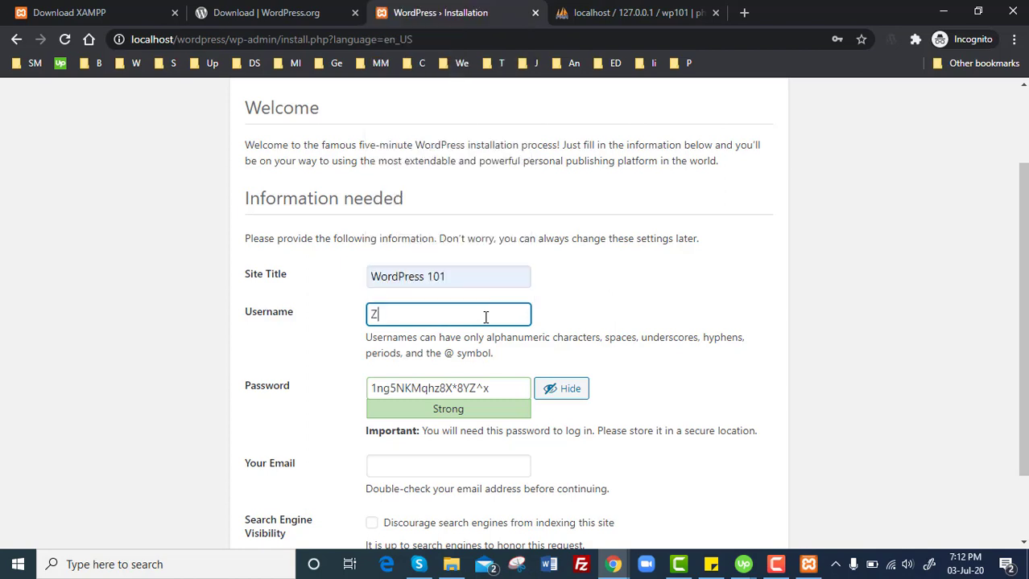
{"action": "key", "text": "Tab"}
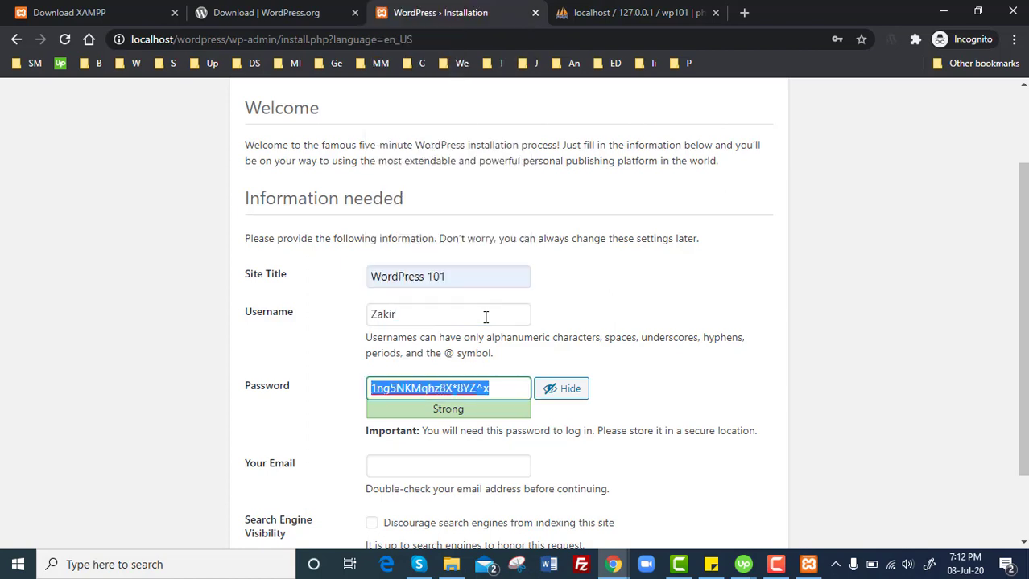
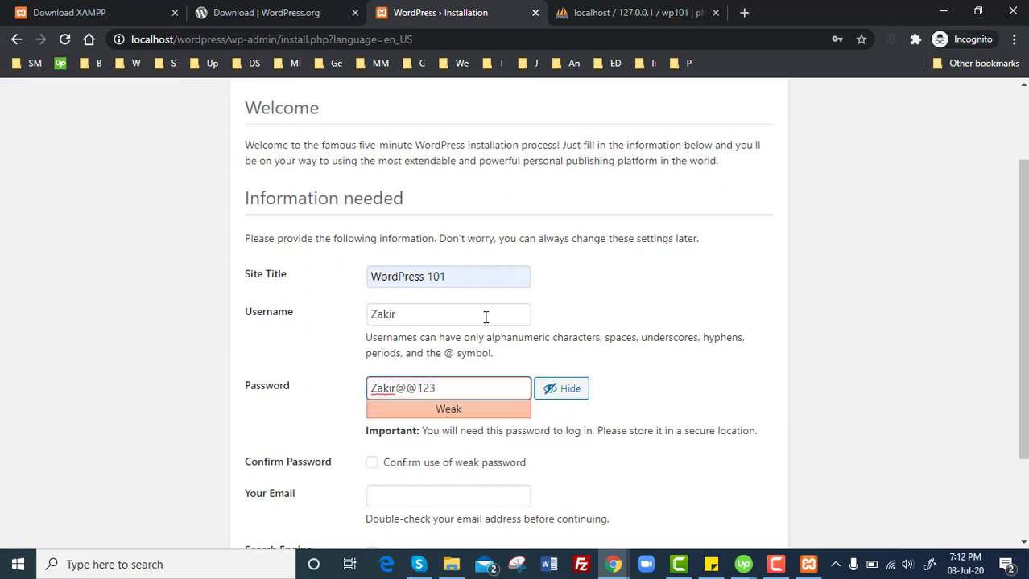
{"action": "scroll", "coordinate": [453, 409], "scroll_direction": "down", "scroll_amount": 1}
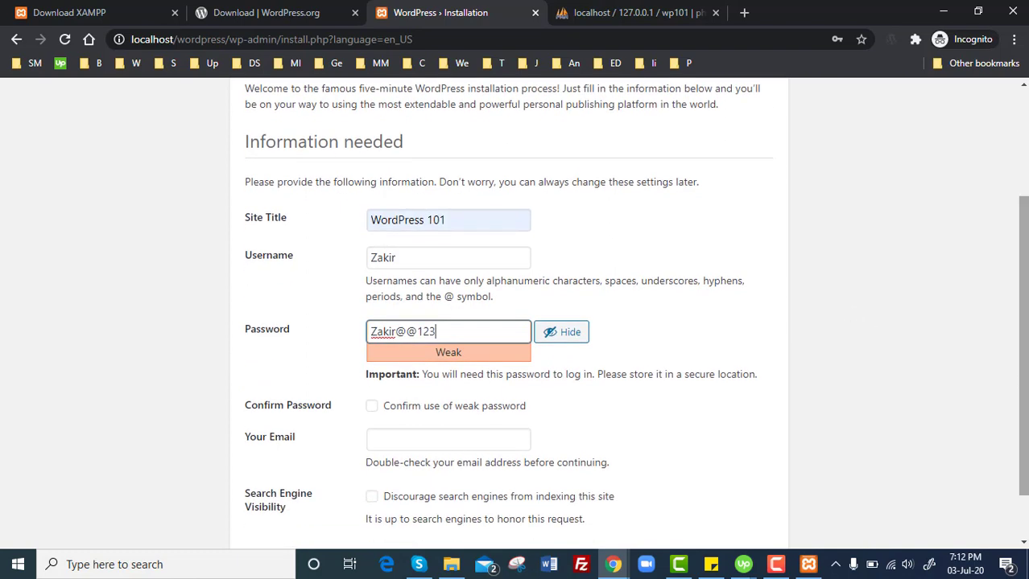
{"action": "left_click", "coordinate": [453, 409]}
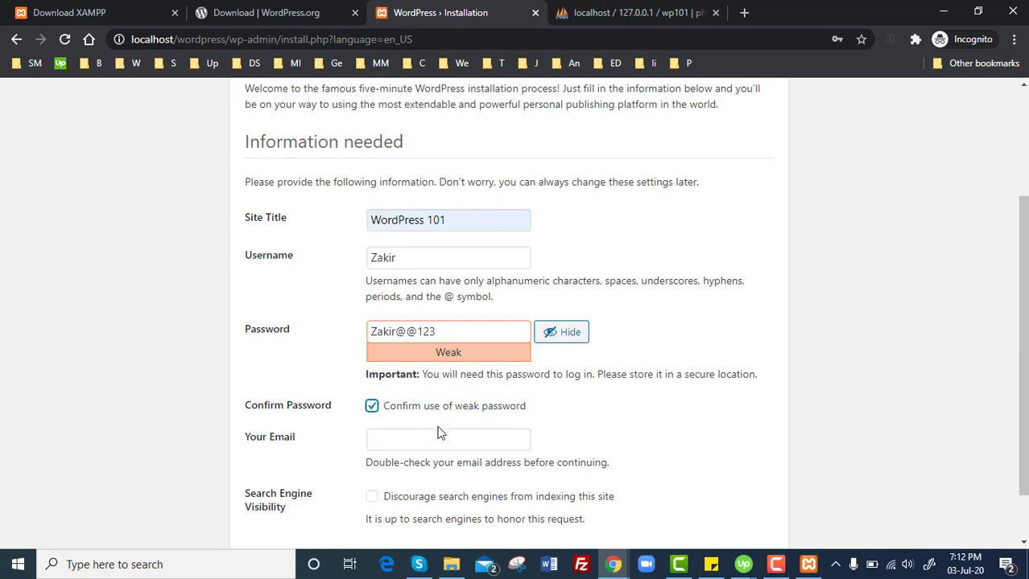
Fill in the admin e-mail address from Chrome's saved autofill suggestion.
{"action": "left_click", "coordinate": [438, 435]}
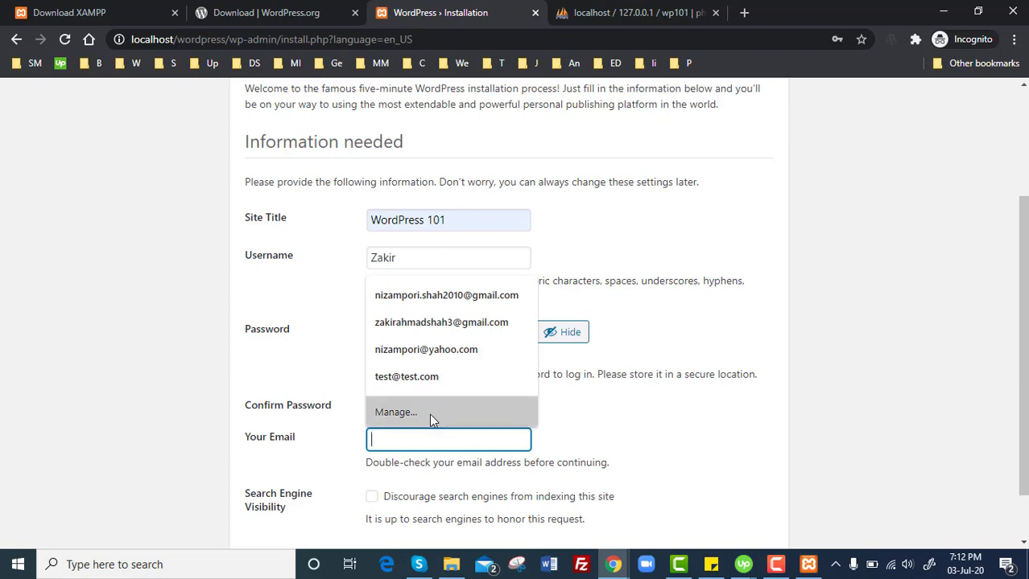
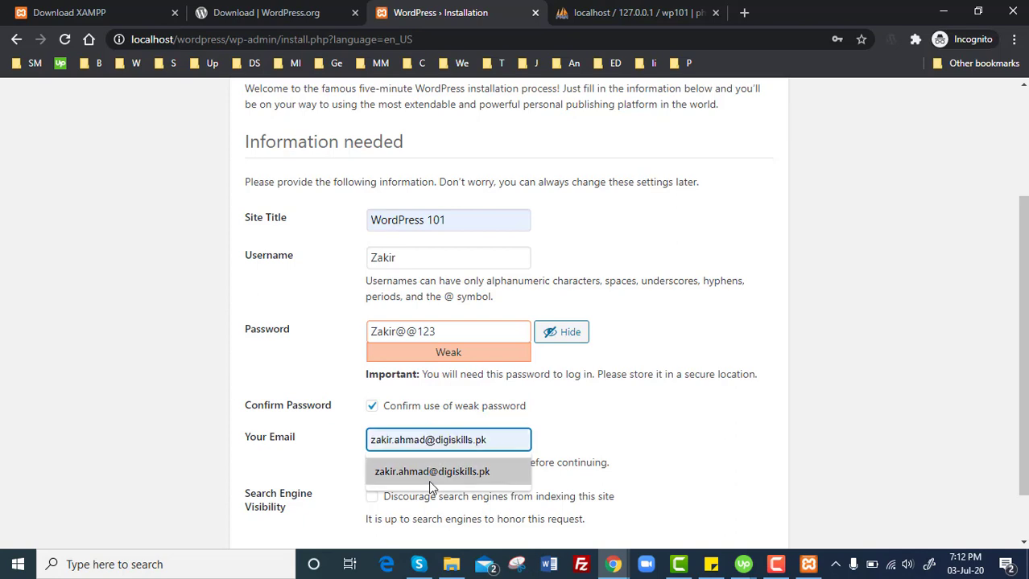
{"action": "left_click", "coordinate": [428, 480]}
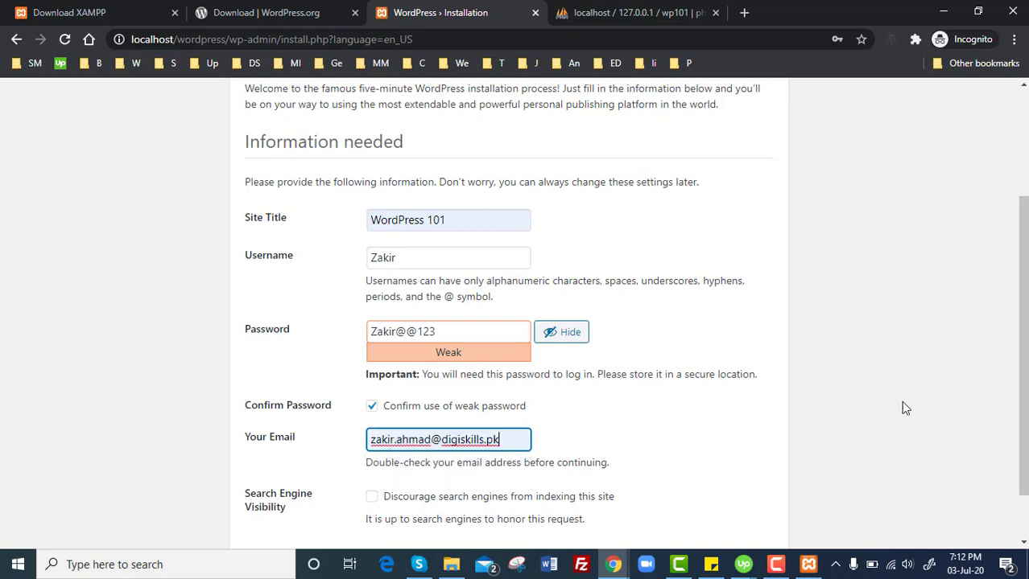
{"action": "scroll", "coordinate": [901, 401], "scroll_direction": "down", "scroll_amount": 1}
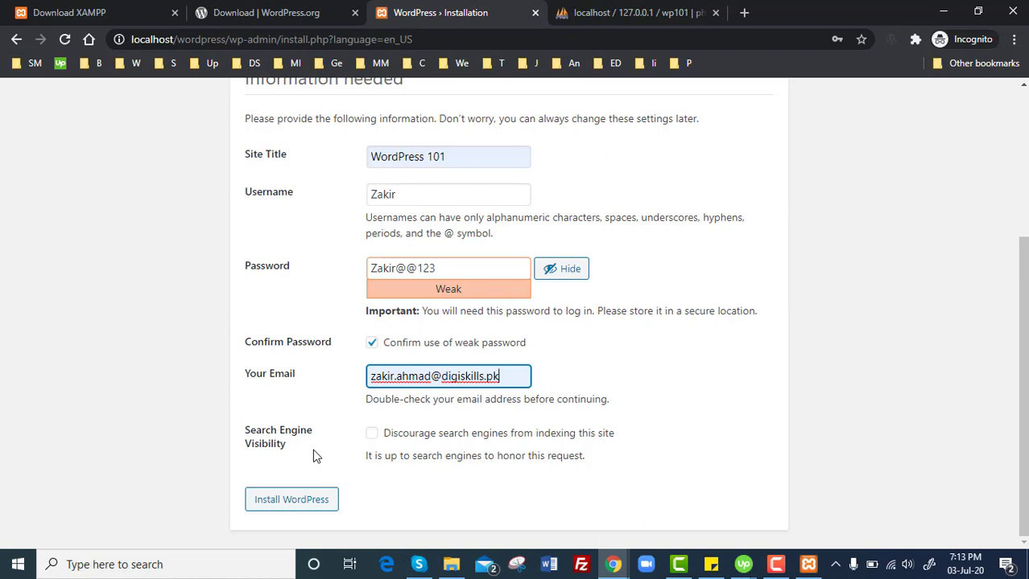
Install WordPress, then log in with the admin username and password.
{"action": "left_click", "coordinate": [310, 505]}
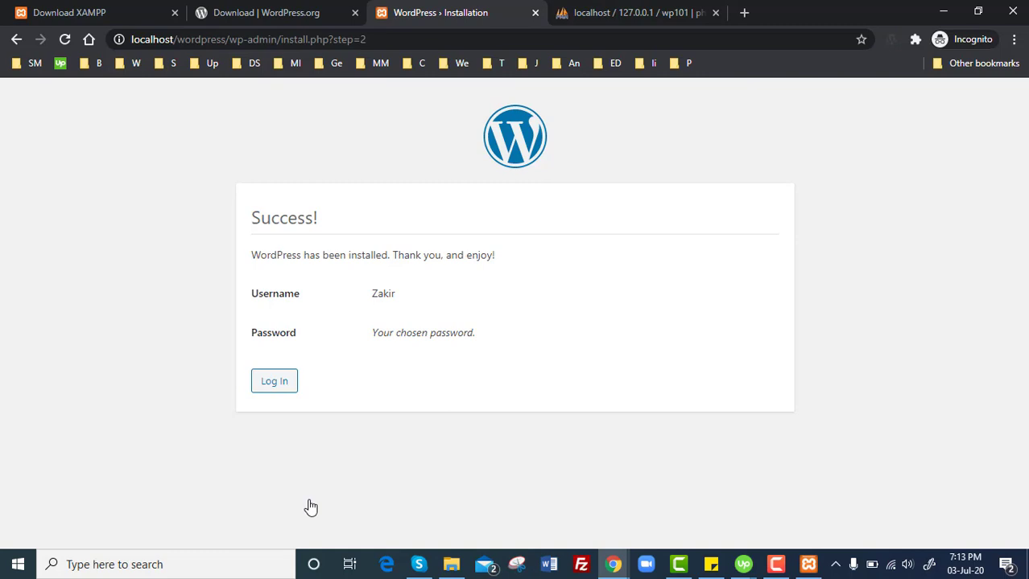
{"action": "left_click", "coordinate": [274, 384]}
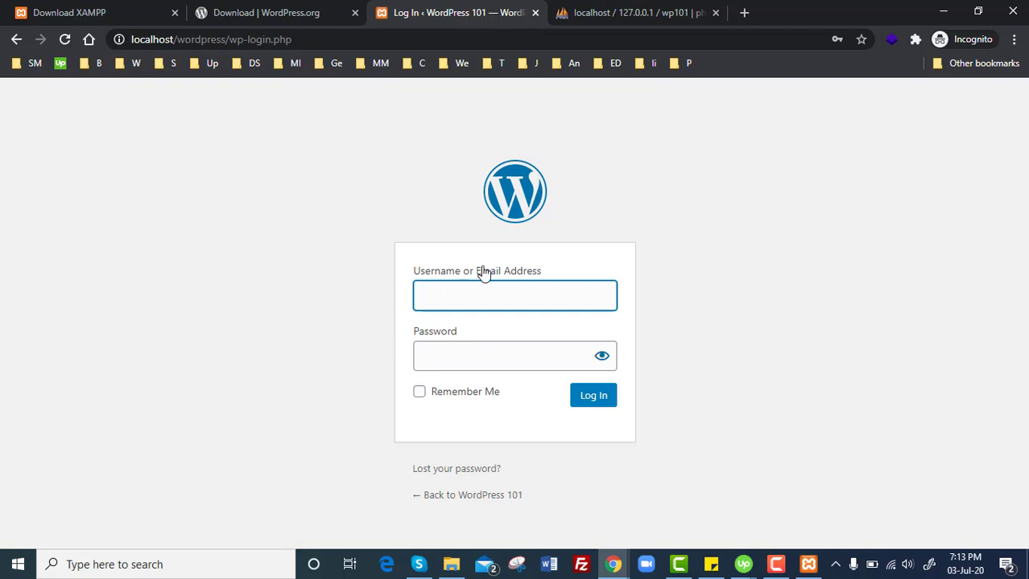
{"action": "type", "text": "Zaki"}
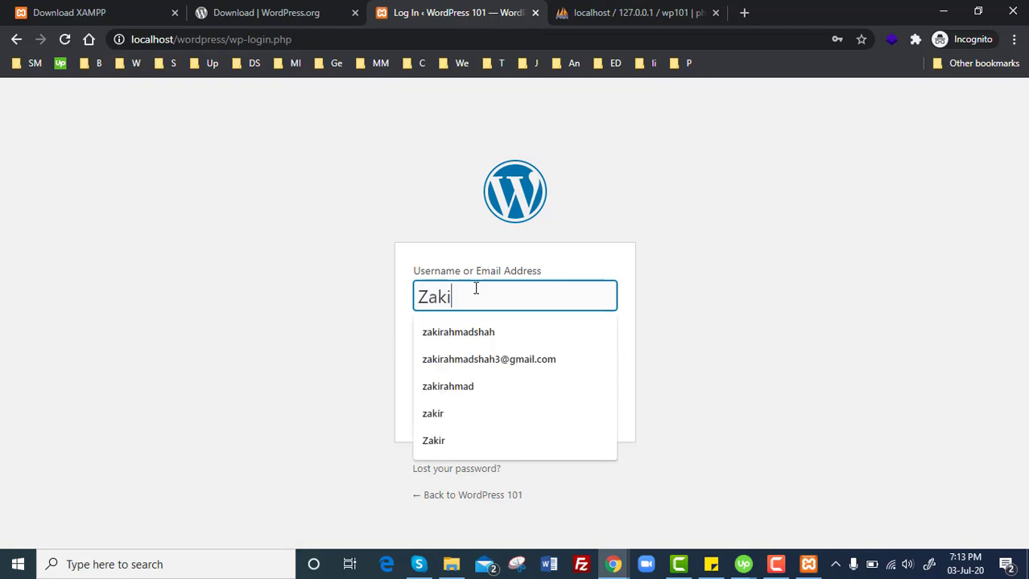
{"action": "type", "text": "r"}
{"action": "key", "text": "Tab"}
{"action": "type", "text": "****"}
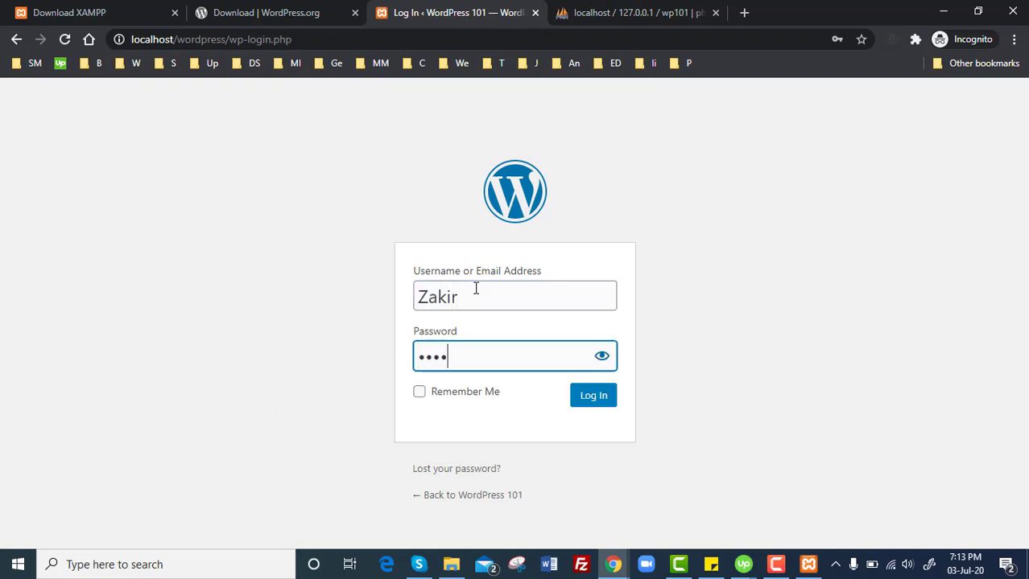
{"action": "type", "text": "******"}
{"action": "key", "text": "Return"}
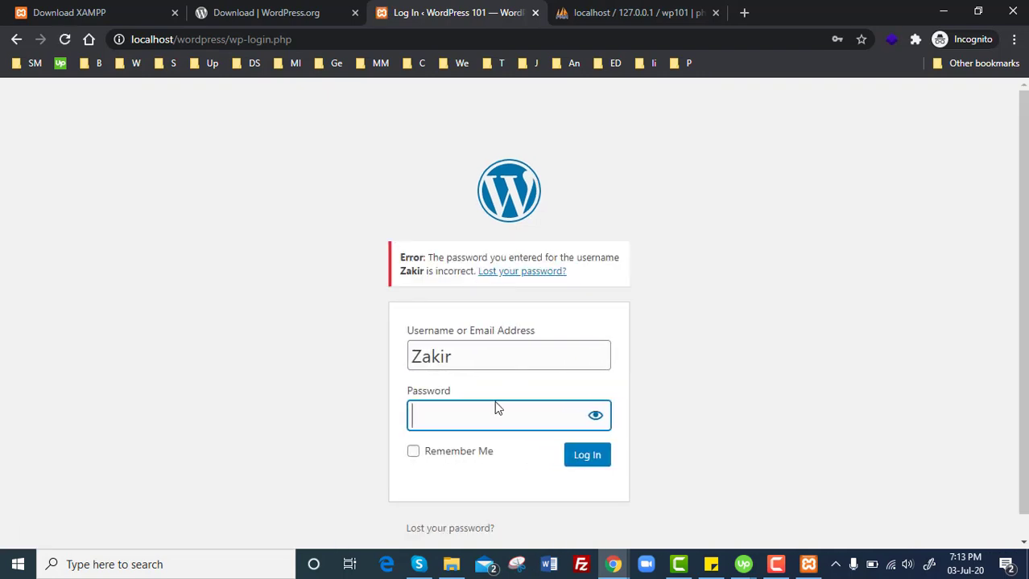
After the incorrect-password error, retype the admin password and resubmit the login.
{"action": "left_click", "coordinate": [595, 417]}
{"action": "left_click", "coordinate": [595, 417]}
{"action": "key", "text": "Return"}
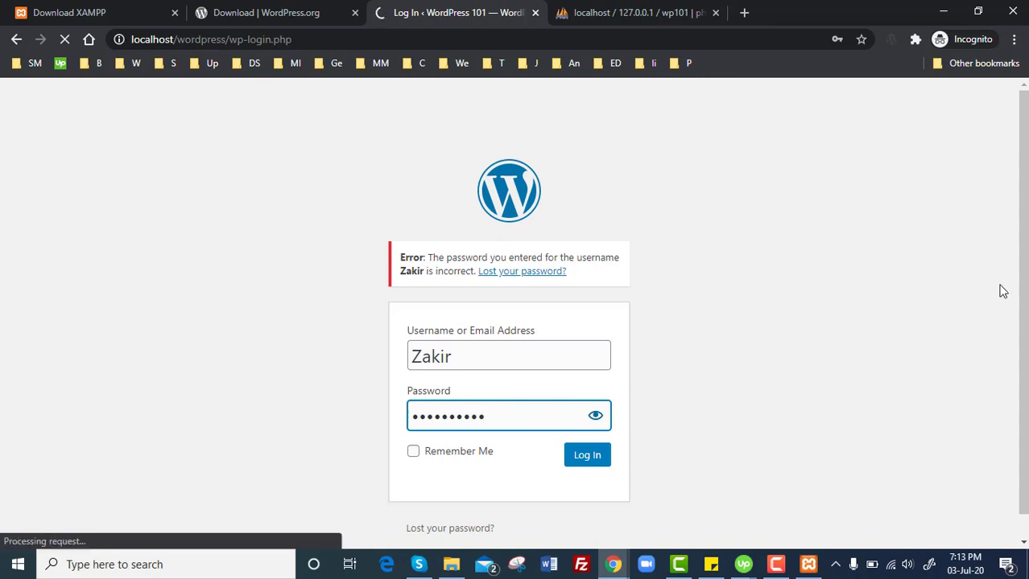
{"action": "scroll", "coordinate": [1006, 289], "scroll_direction": "down", "scroll_amount": 1}
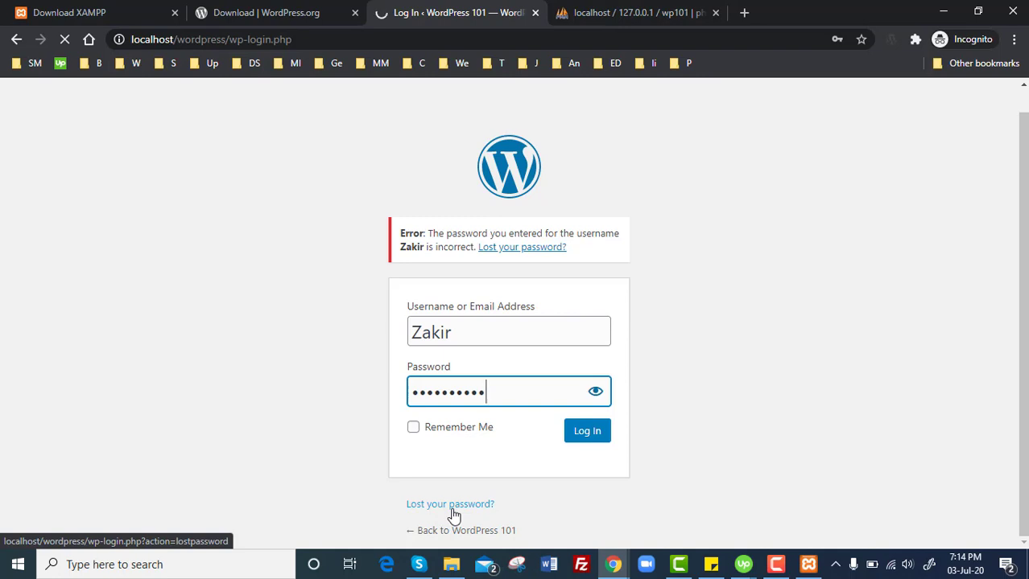
Create a new folder named wp102 inside E:\wp\htdocs.
{"action": "left_click", "coordinate": [451, 565]}
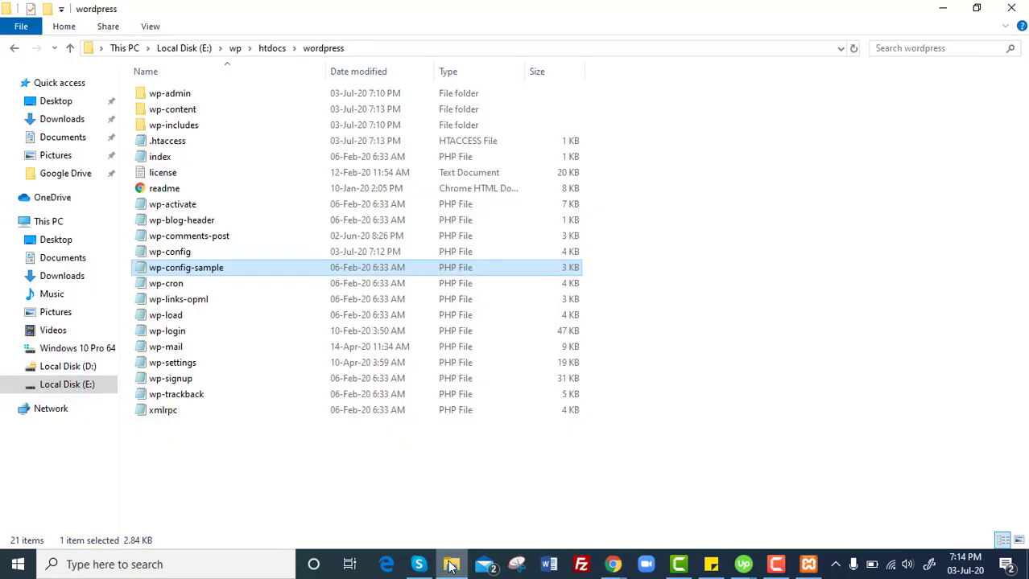
{"action": "left_click", "coordinate": [273, 48]}
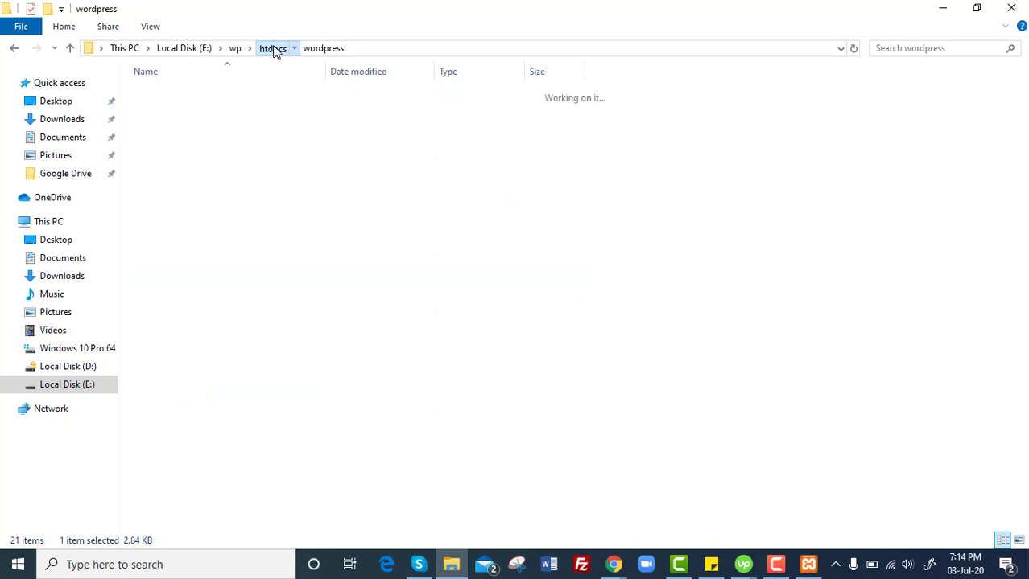
{"action": "right_click", "coordinate": [249, 277]}
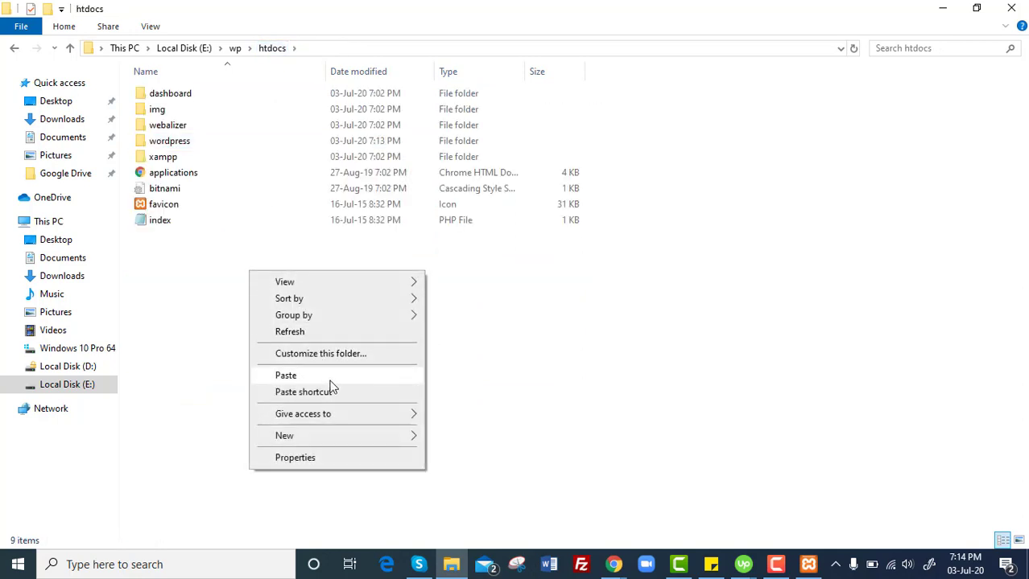
{"action": "mouse_move", "coordinate": [349, 435]}
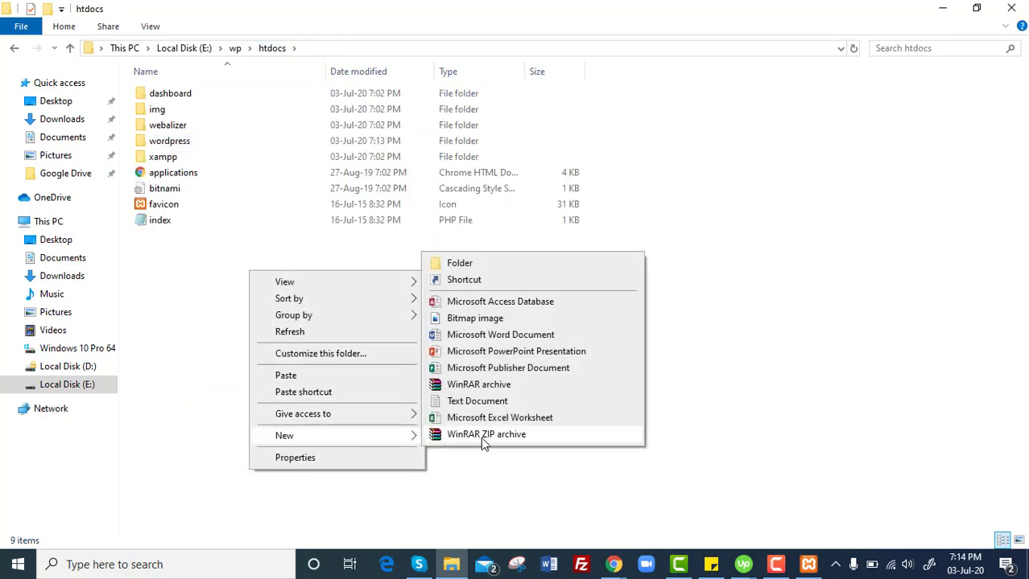
{"action": "left_click", "coordinate": [468, 264]}
{"action": "type", "text": "wp102"}
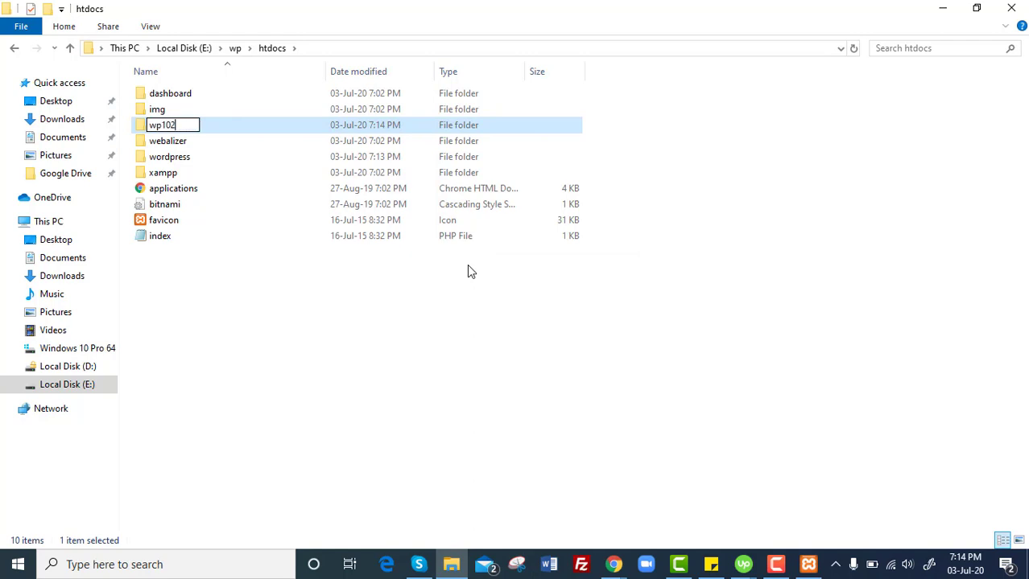
{"action": "key", "text": "Return"}
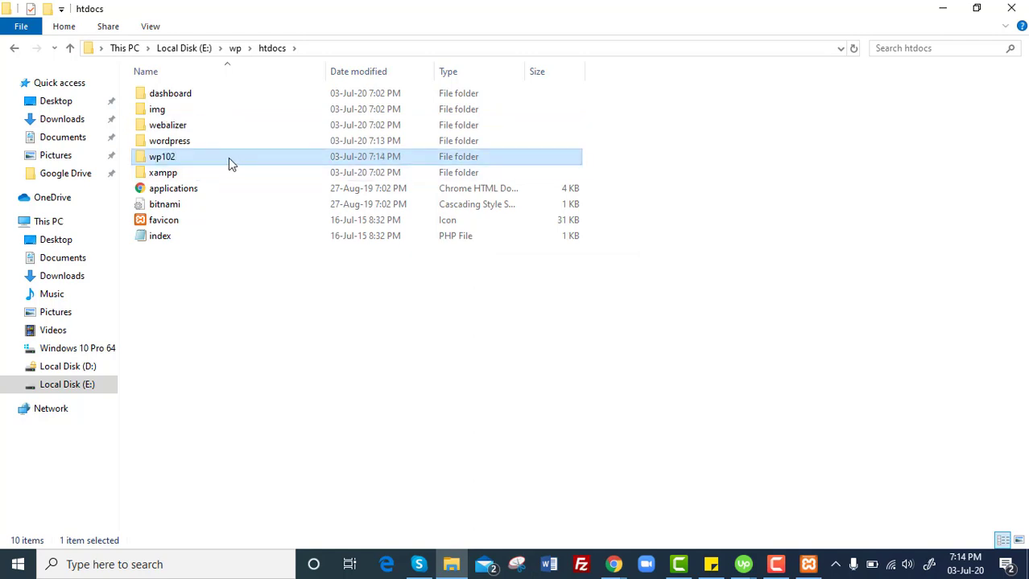
Open wp102, then browse to the wp101 folder on E: and select its wordpress folder.
{"action": "double_click", "coordinate": [185, 161]}
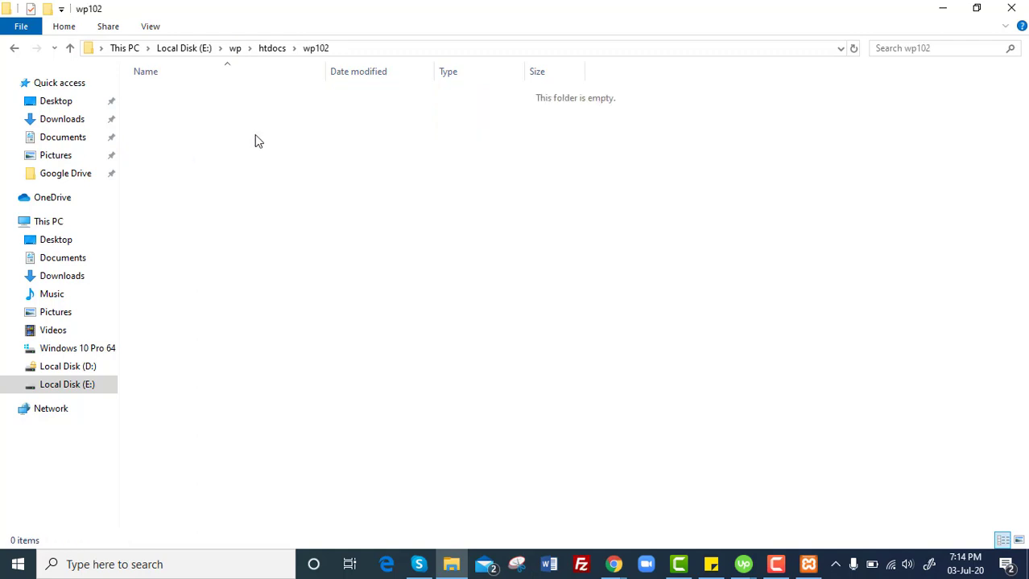
{"action": "left_click", "coordinate": [275, 50]}
{"action": "left_click", "coordinate": [235, 50]}
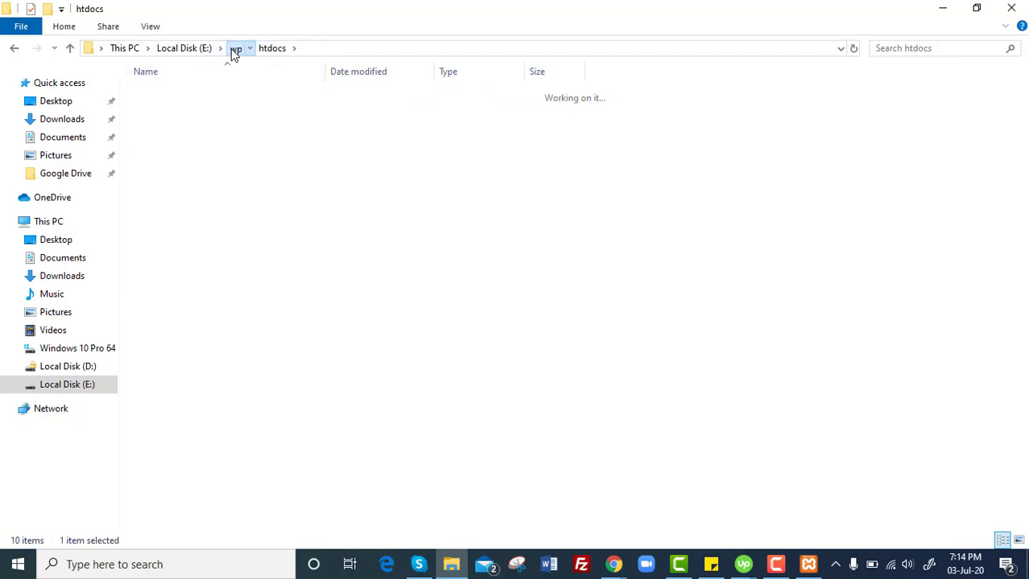
{"action": "left_click", "coordinate": [190, 50]}
{"action": "double_click", "coordinate": [183, 234]}
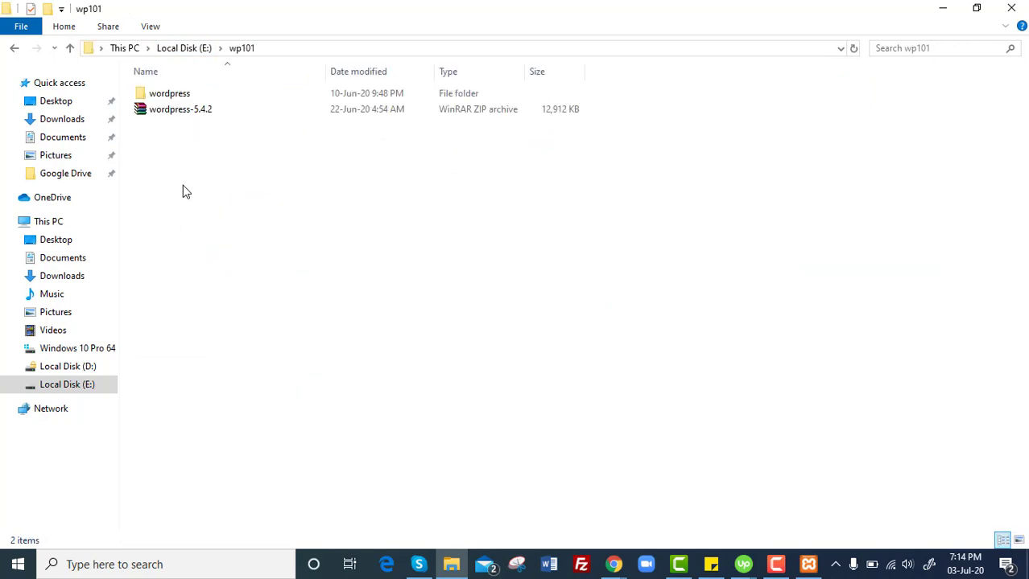
{"action": "left_click", "coordinate": [174, 98]}
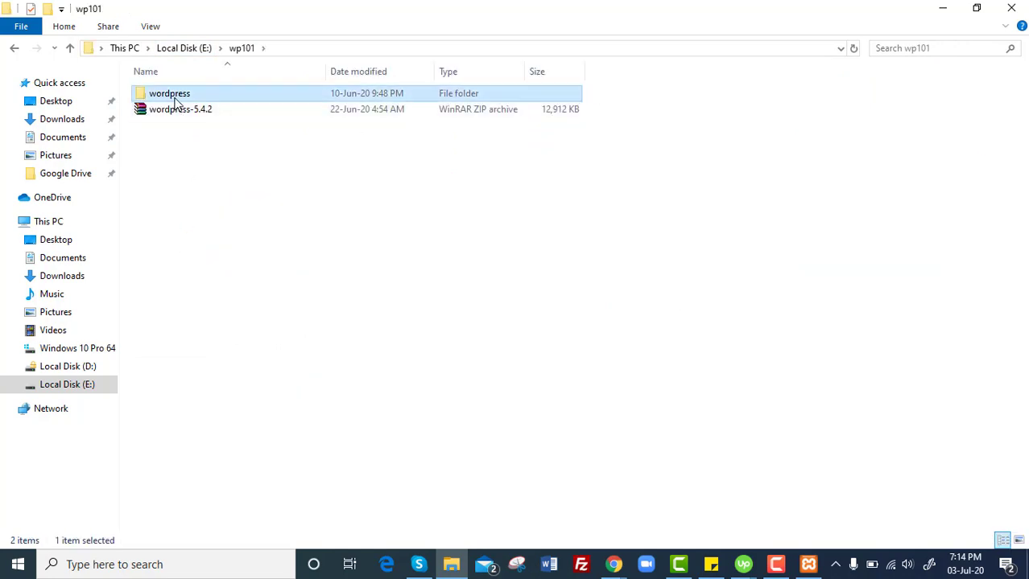
Navigate back into htdocs and open the empty wp102 folder.
{"action": "left_click", "coordinate": [15, 49]}
{"action": "left_click", "coordinate": [15, 49]}
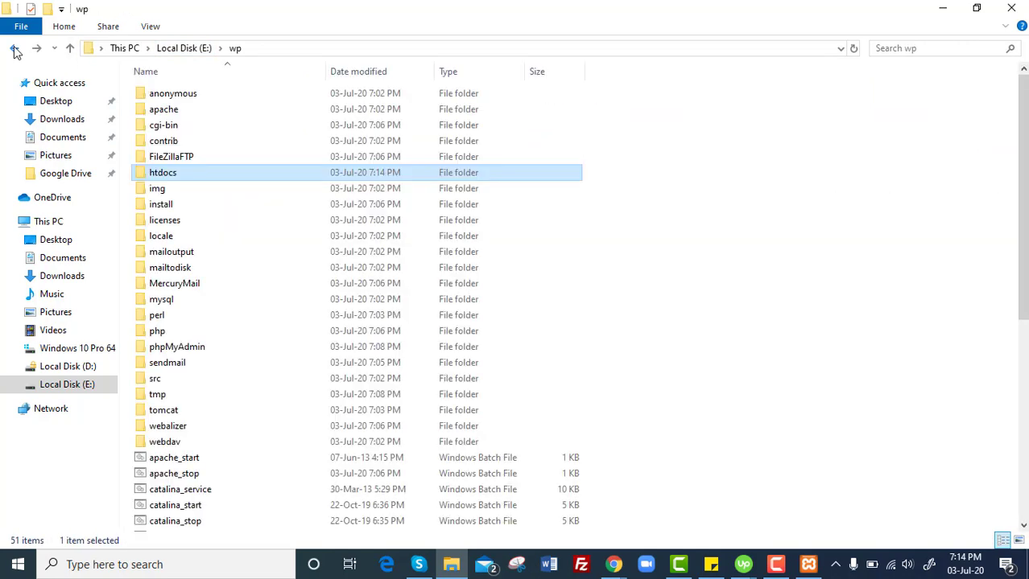
{"action": "left_click", "coordinate": [161, 172]}
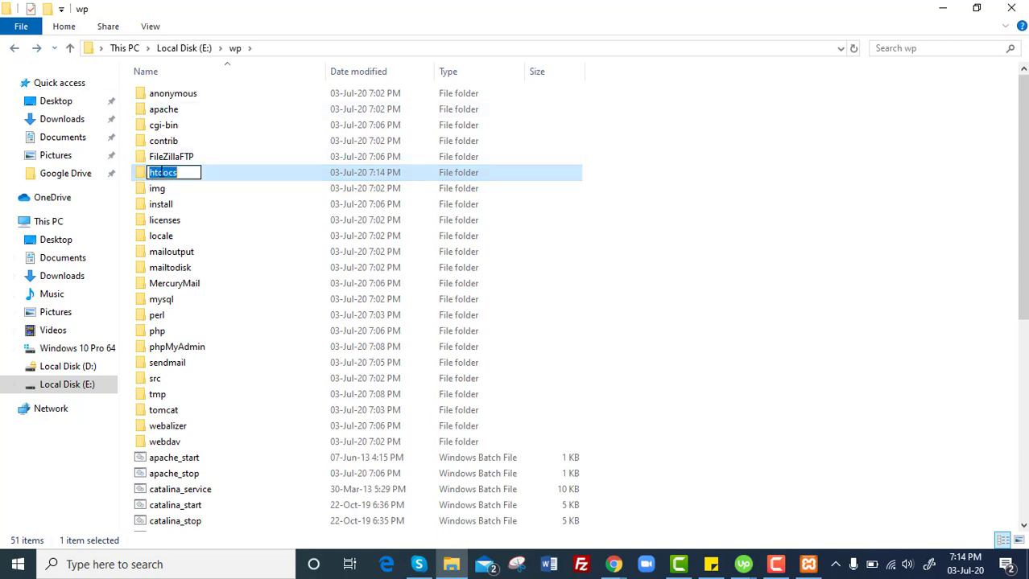
{"action": "double_click", "coordinate": [142, 173]}
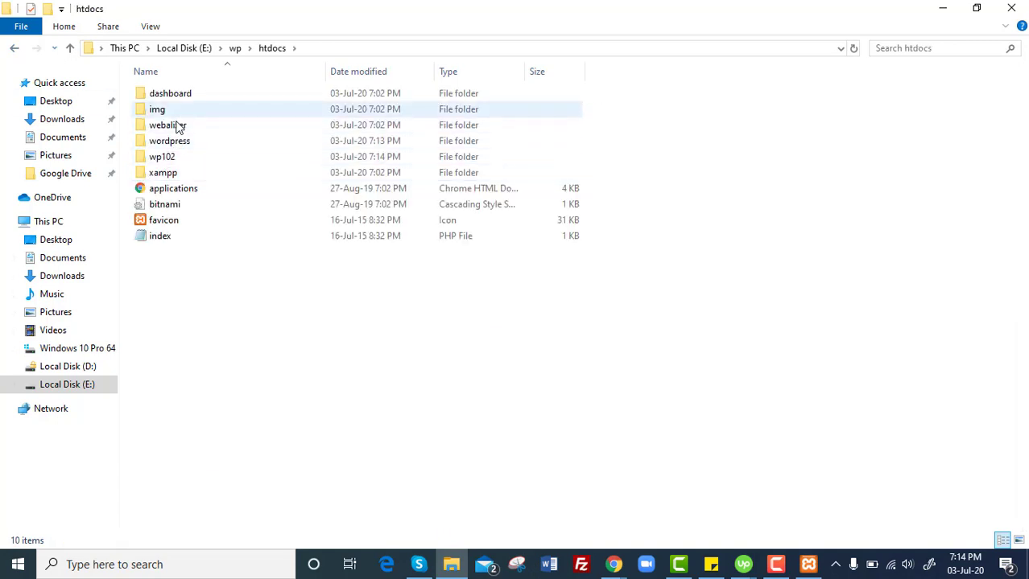
{"action": "double_click", "coordinate": [175, 156]}
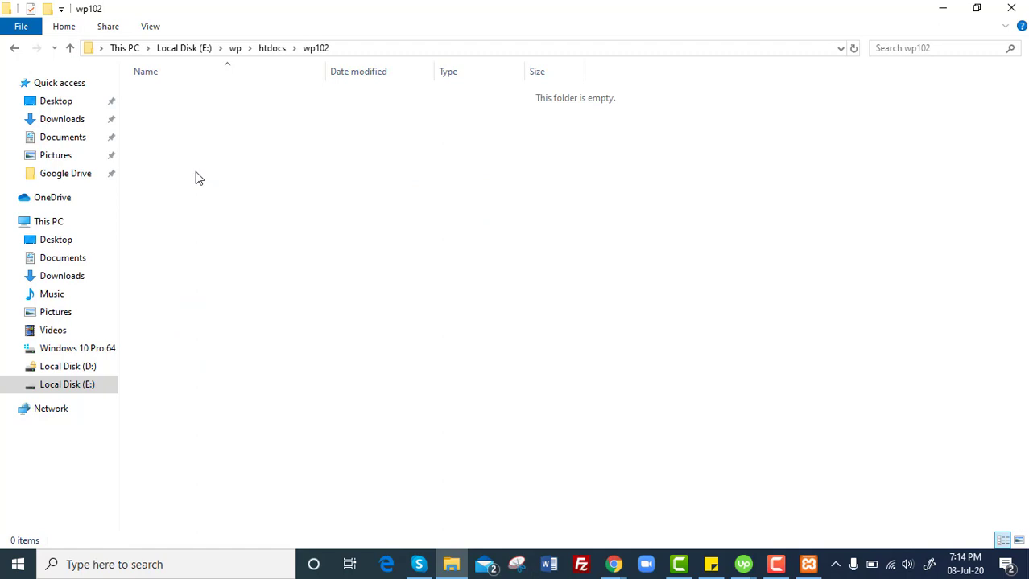
Paste the WordPress files into wp102, move them out of the wordpress subfolder, and delete it.
{"action": "key", "text": "ctrl+v"}
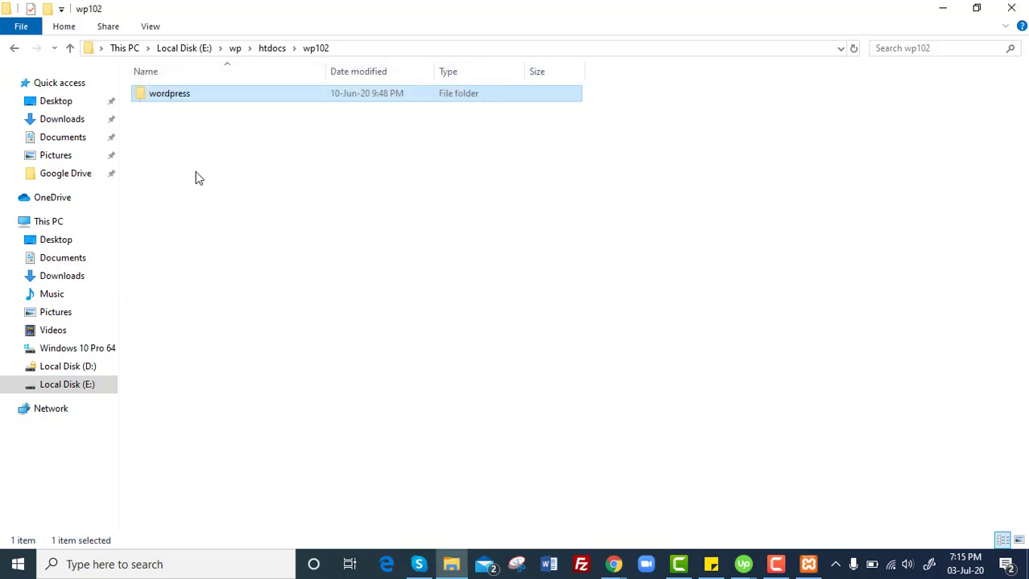
{"action": "double_click", "coordinate": [224, 99]}
{"action": "key", "text": "ctrl+a"}
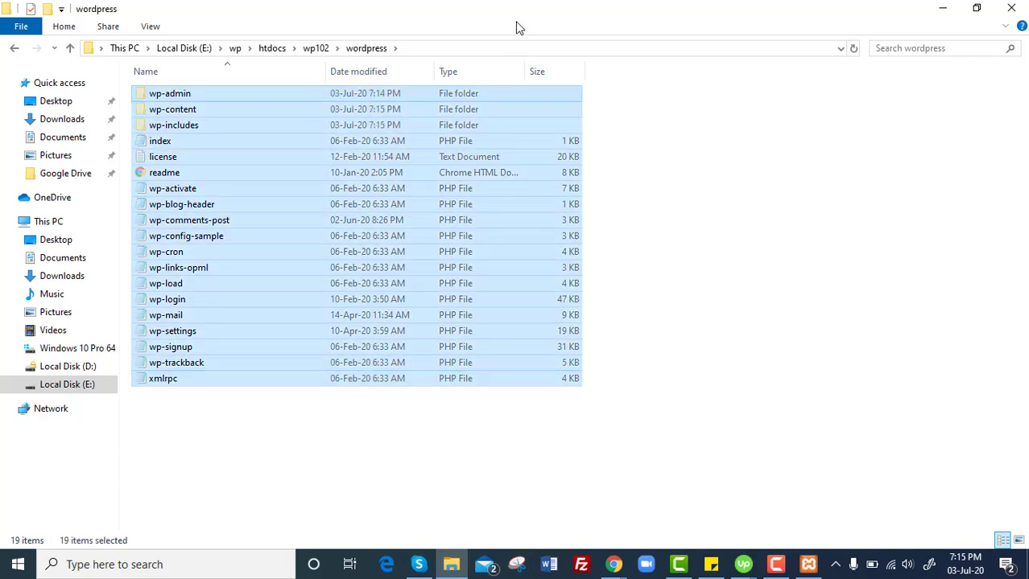
{"action": "left_click", "coordinate": [324, 50]}
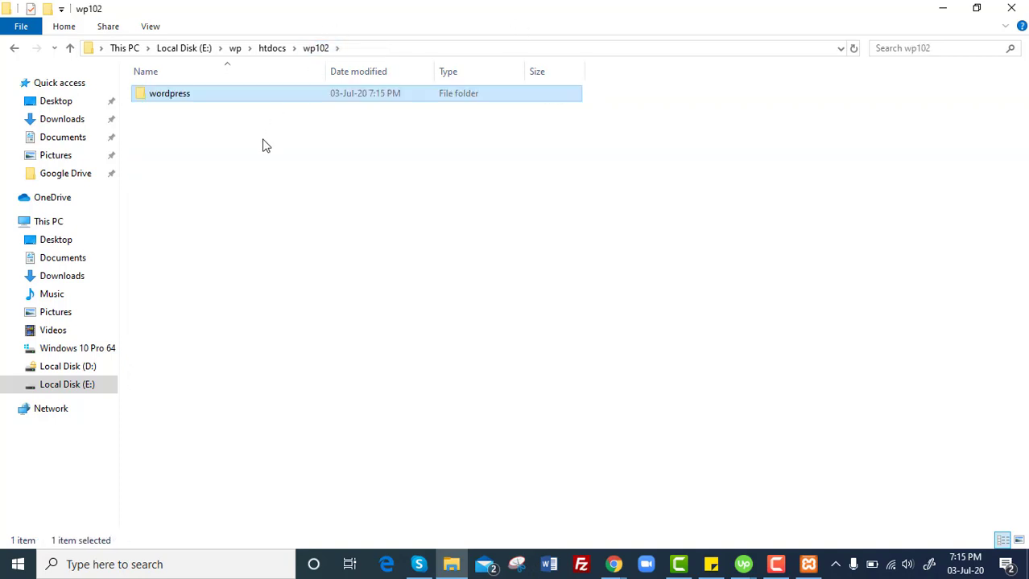
{"action": "left_click", "coordinate": [266, 146]}
{"action": "key", "text": "ctrl+v"}
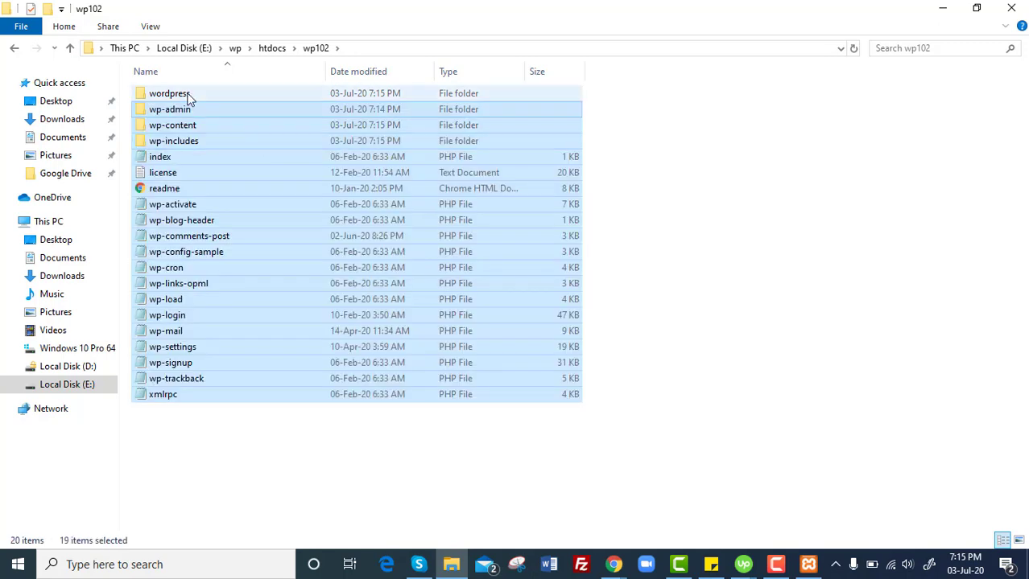
{"action": "left_click", "coordinate": [187, 97]}
{"action": "key", "text": "Delete"}
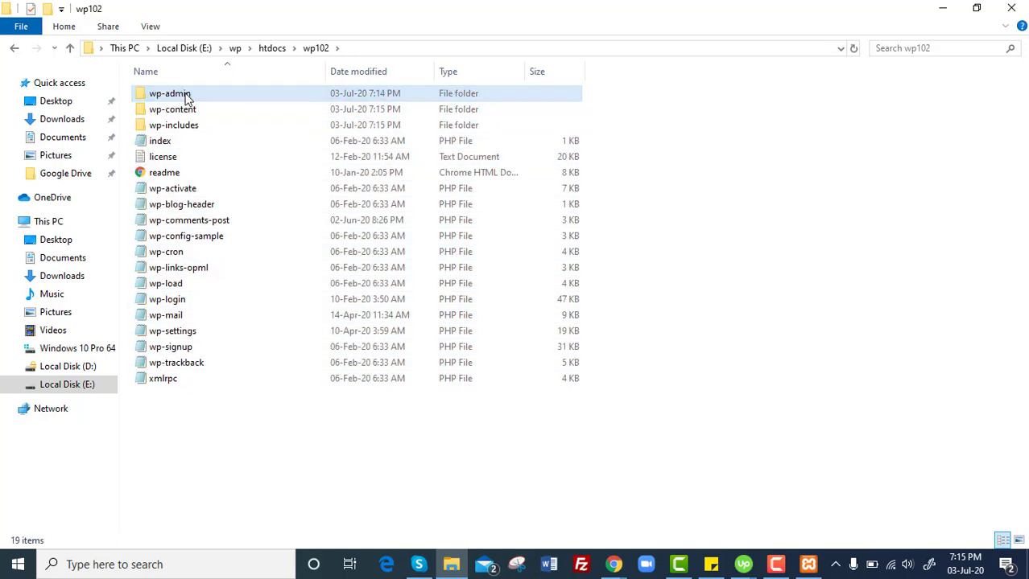
Bring Chrome forward and create the empty wp102 database in phpMyAdmin.
{"action": "mouse_move", "coordinate": [618, 563]}
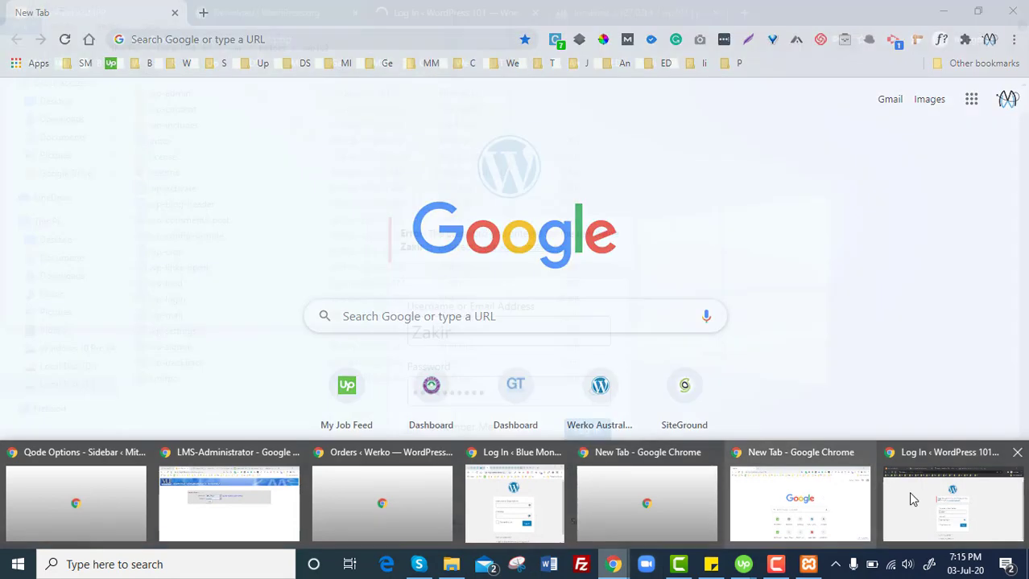
{"action": "left_click", "coordinate": [908, 495]}
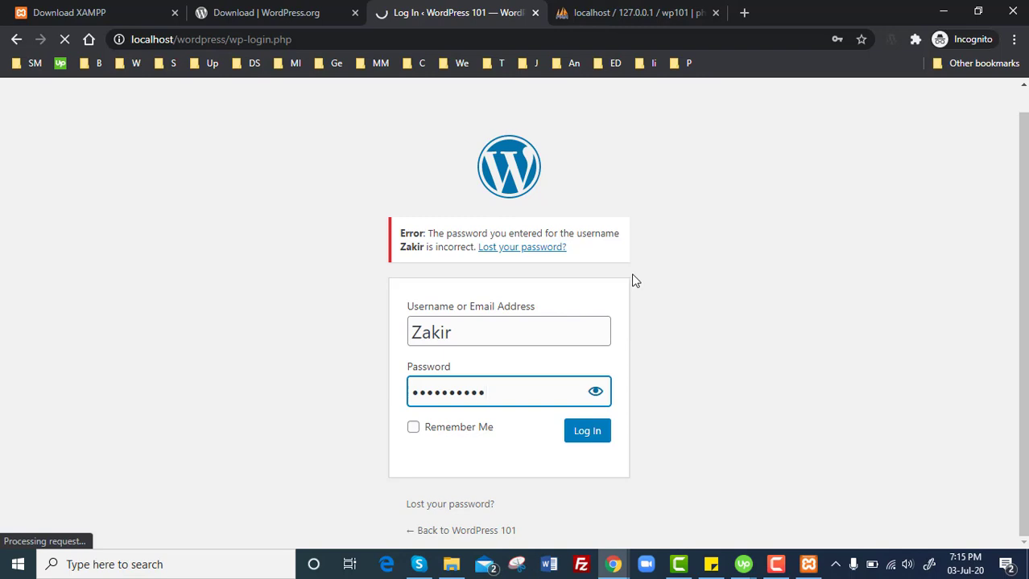
{"action": "left_click", "coordinate": [618, 14]}
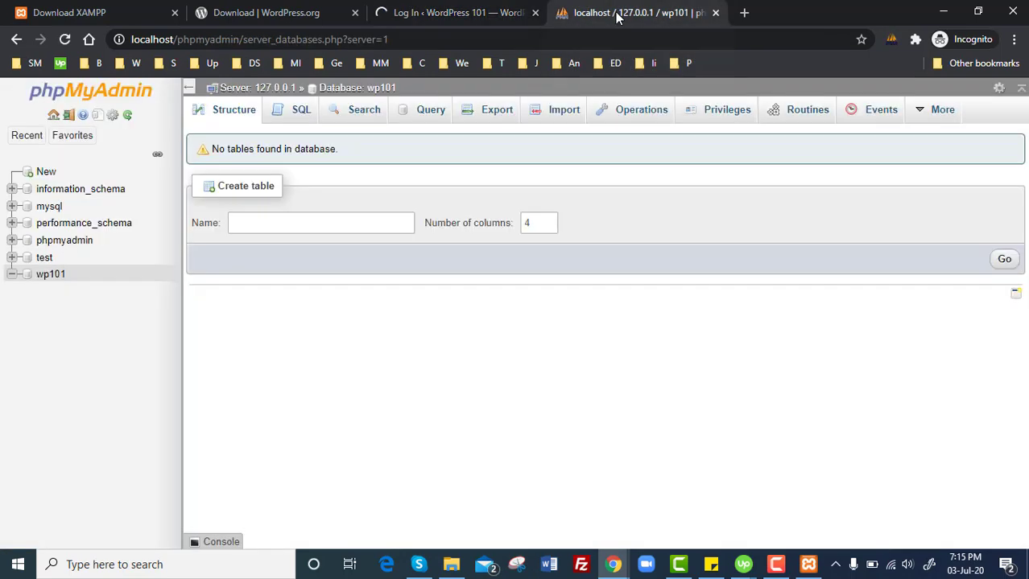
{"action": "left_click", "coordinate": [41, 176]}
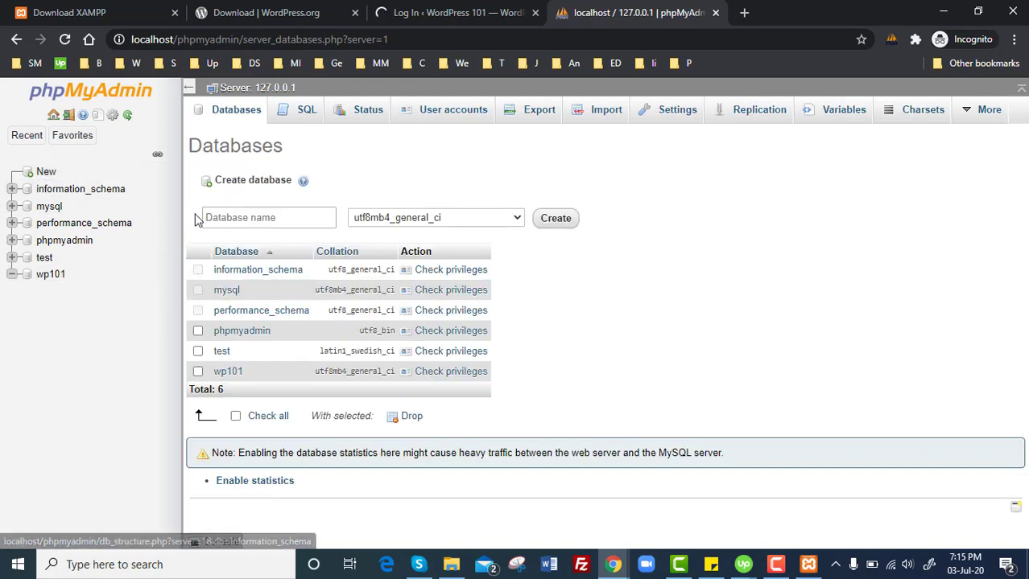
{"action": "left_click", "coordinate": [214, 217]}
{"action": "type", "text": "wp102"}
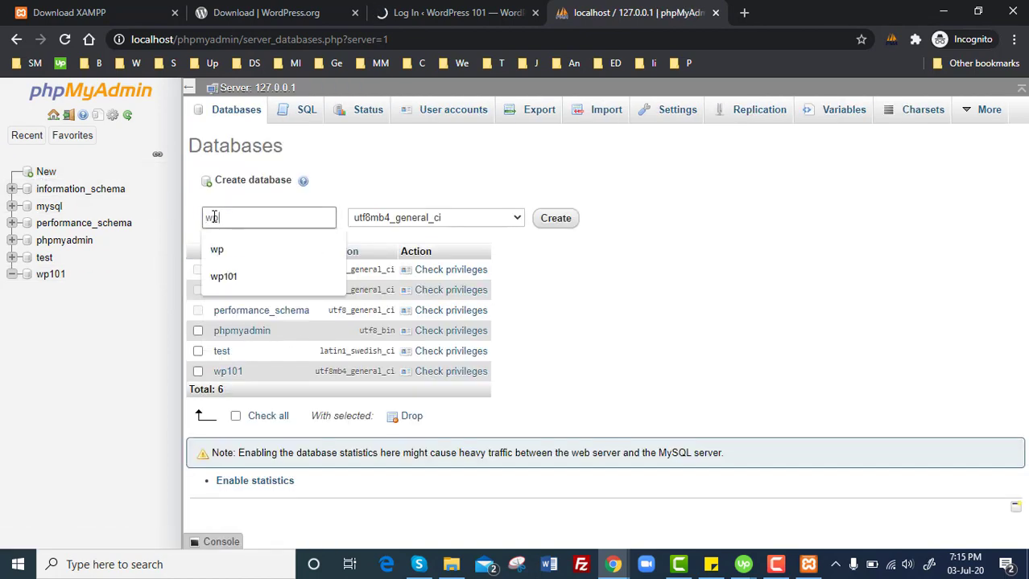
{"action": "left_click", "coordinate": [557, 218]}
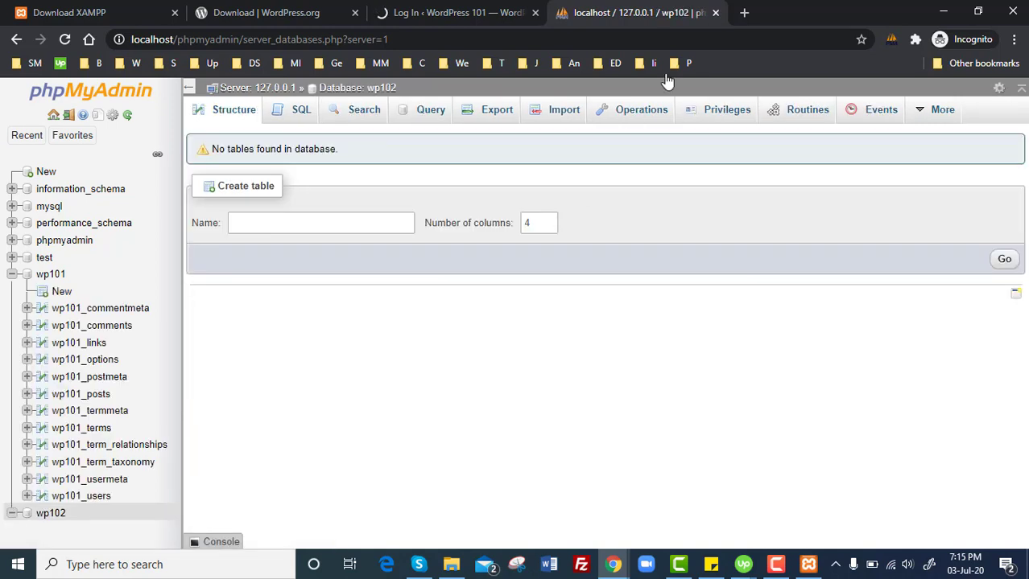
{"action": "left_click", "coordinate": [744, 12]}
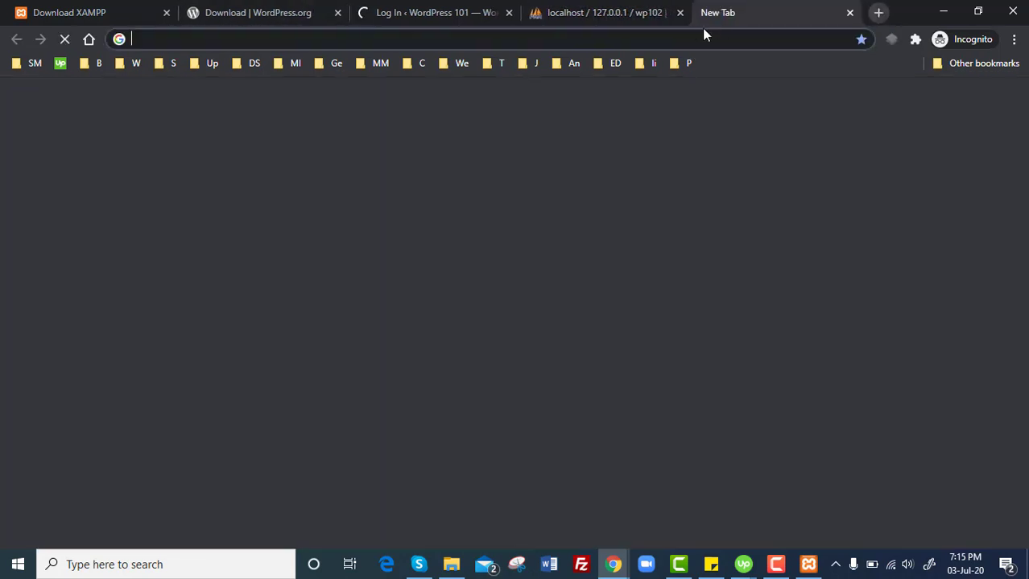
Load localhost/wp102 and view the setup page's language list with English (United States) selected.
{"action": "type", "text": "localhost"}
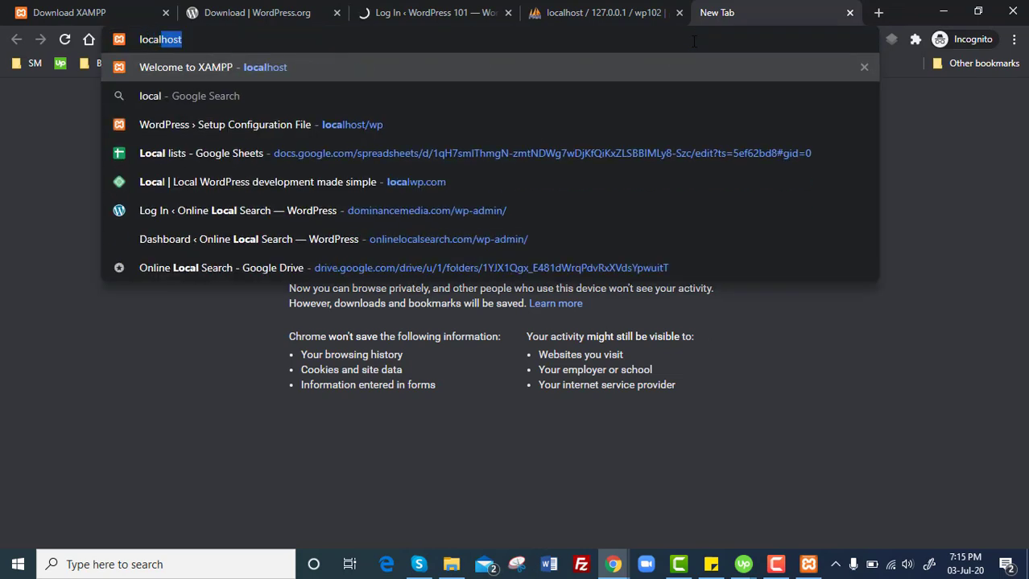
{"action": "type", "text": "/"}
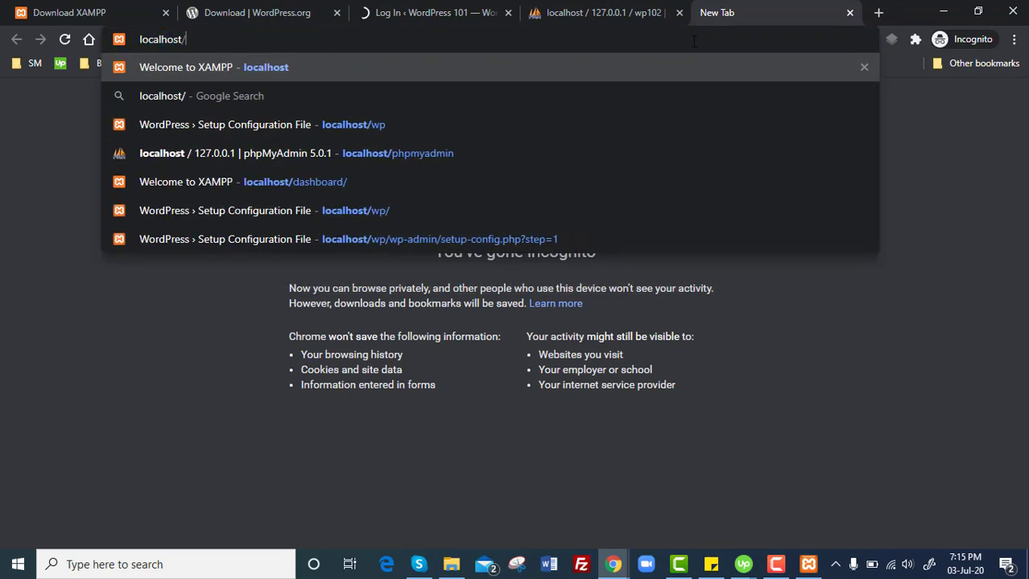
{"action": "type", "text": "wp102"}
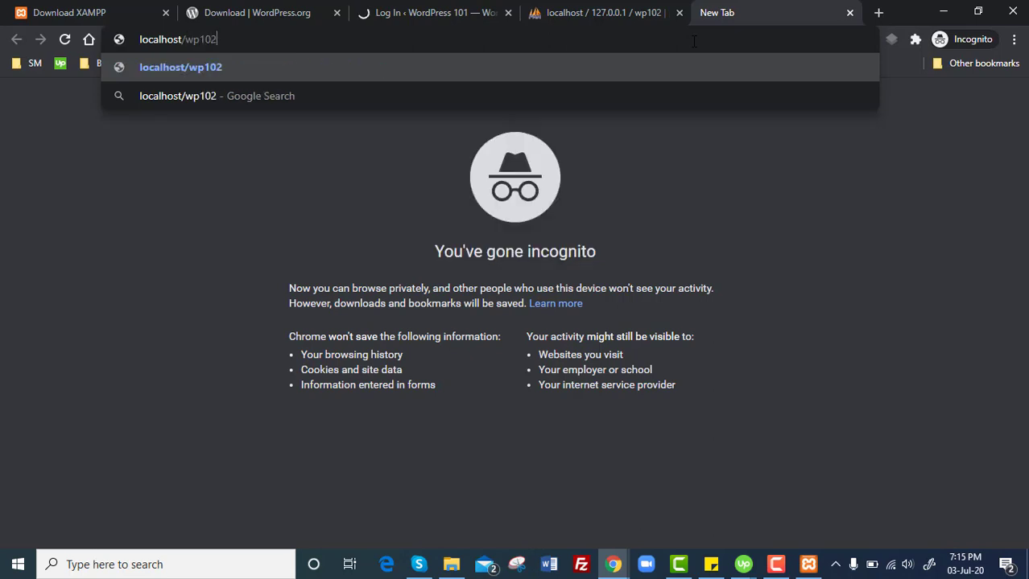
{"action": "key", "text": "Return"}
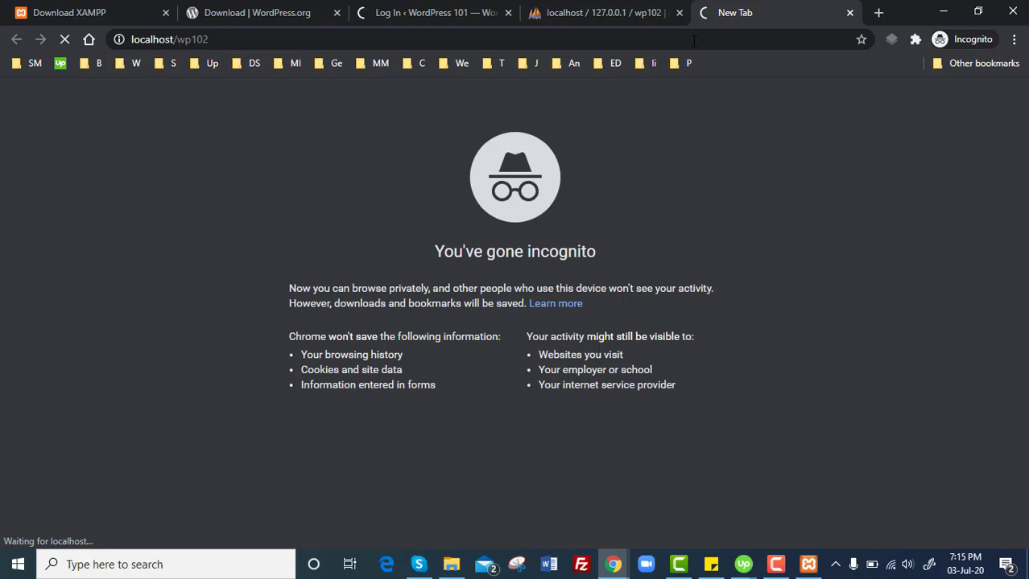
{"action": "left_click", "coordinate": [694, 41]}
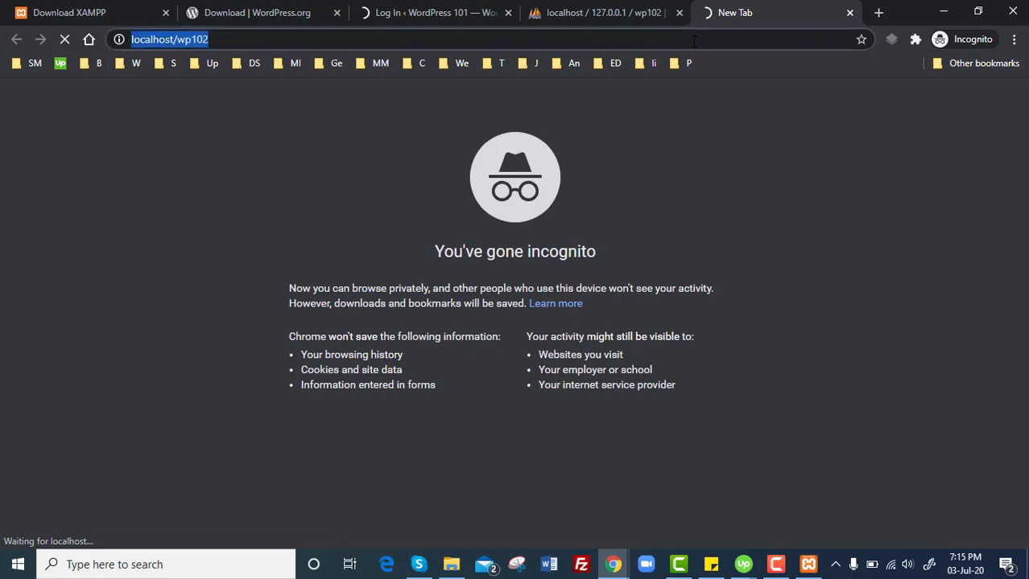
{"action": "left_click", "coordinate": [624, 13]}
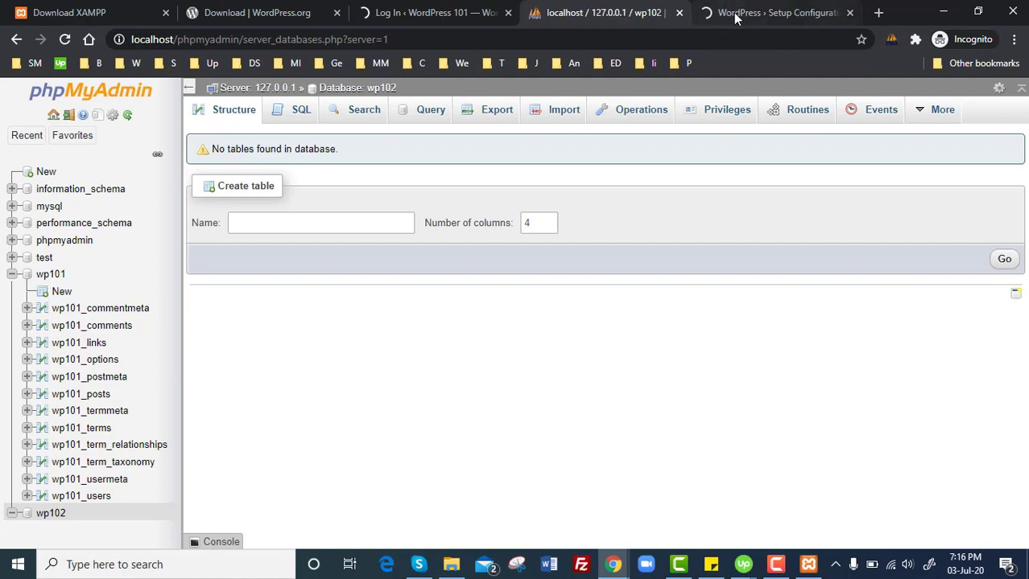
{"action": "left_click", "coordinate": [734, 13]}
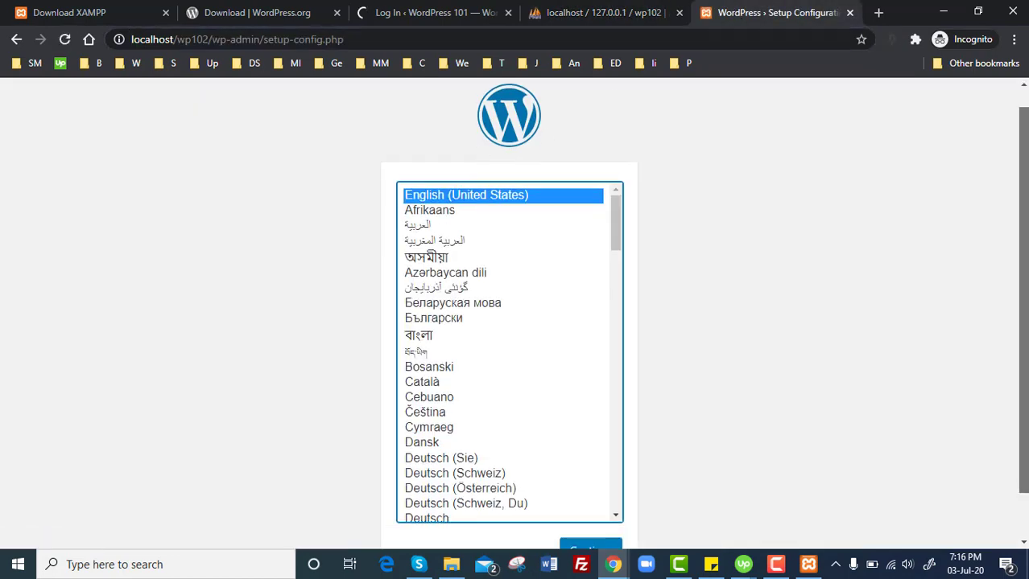
{"action": "scroll", "coordinate": [515, 321], "scroll_direction": "down", "scroll_amount": 1}
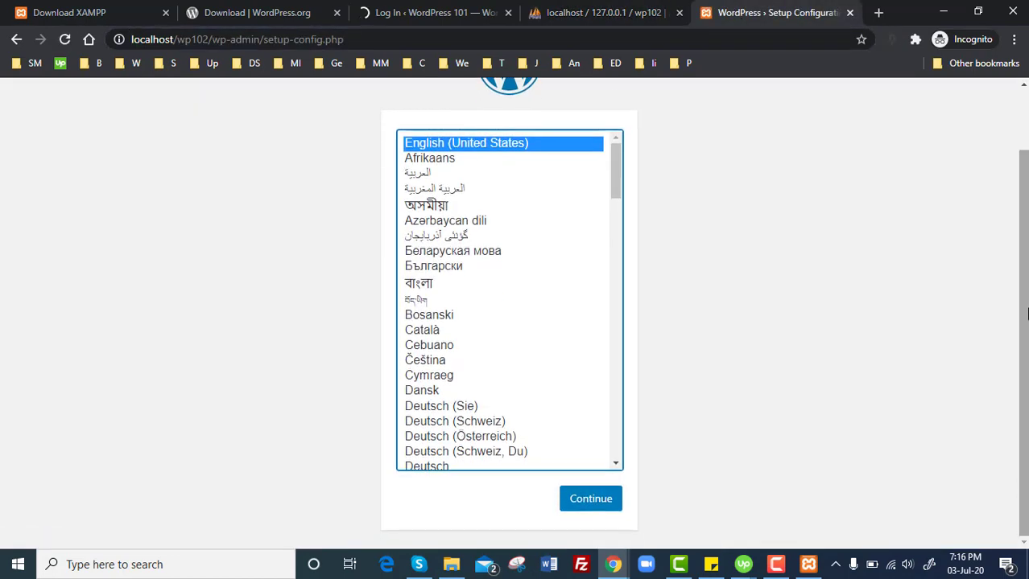